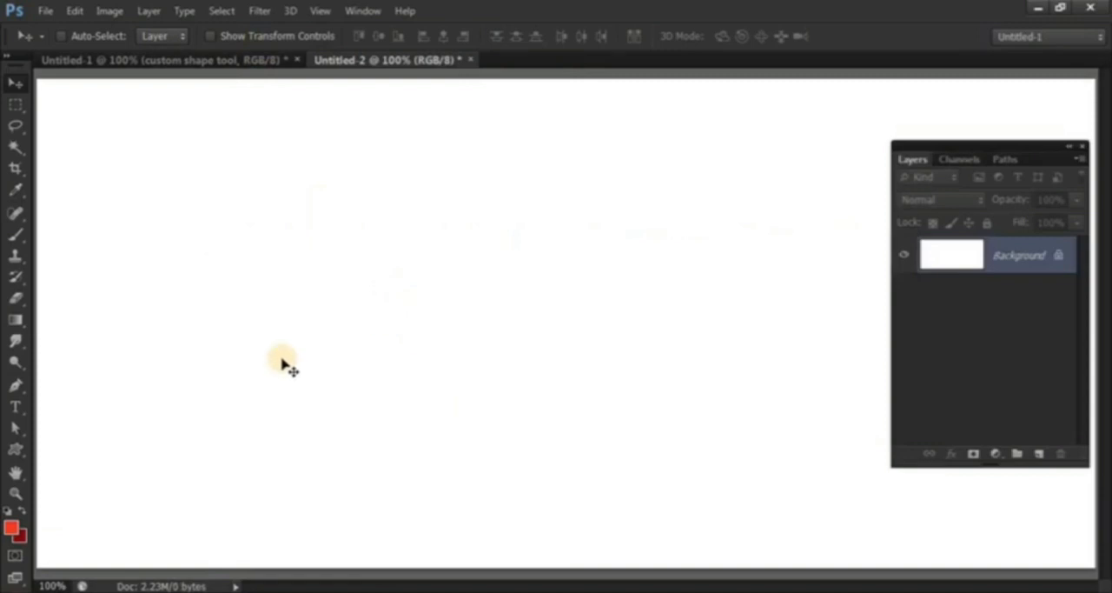
Draw a red heart near the canvas centre with the Custom Shape tool, about 449 px wide and 376 px high.
{"action": "left_click", "coordinate": [16, 451]}
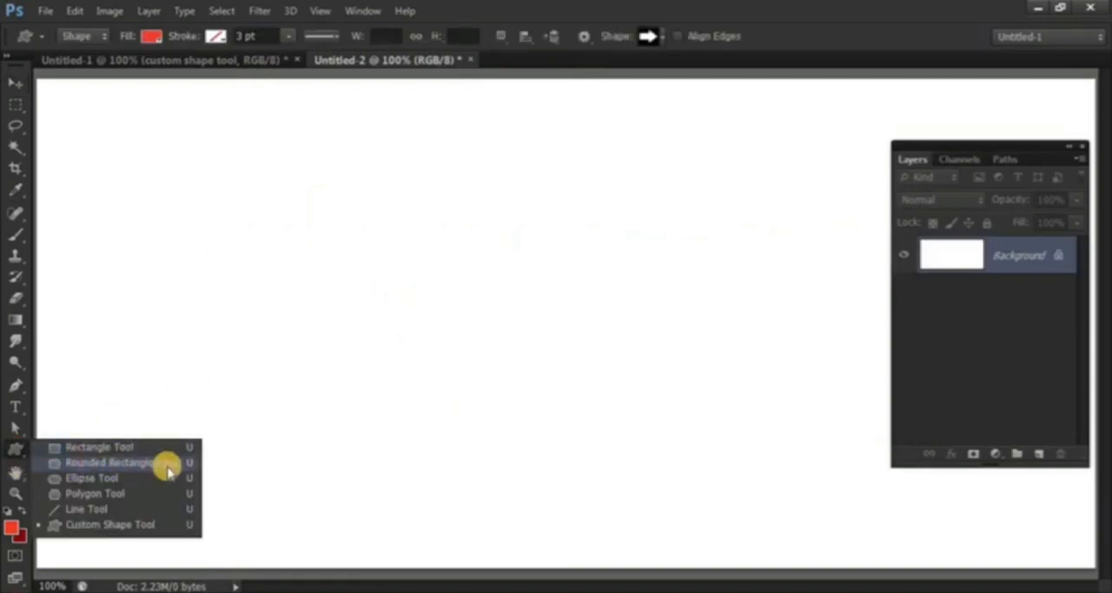
{"action": "left_click", "coordinate": [96, 525]}
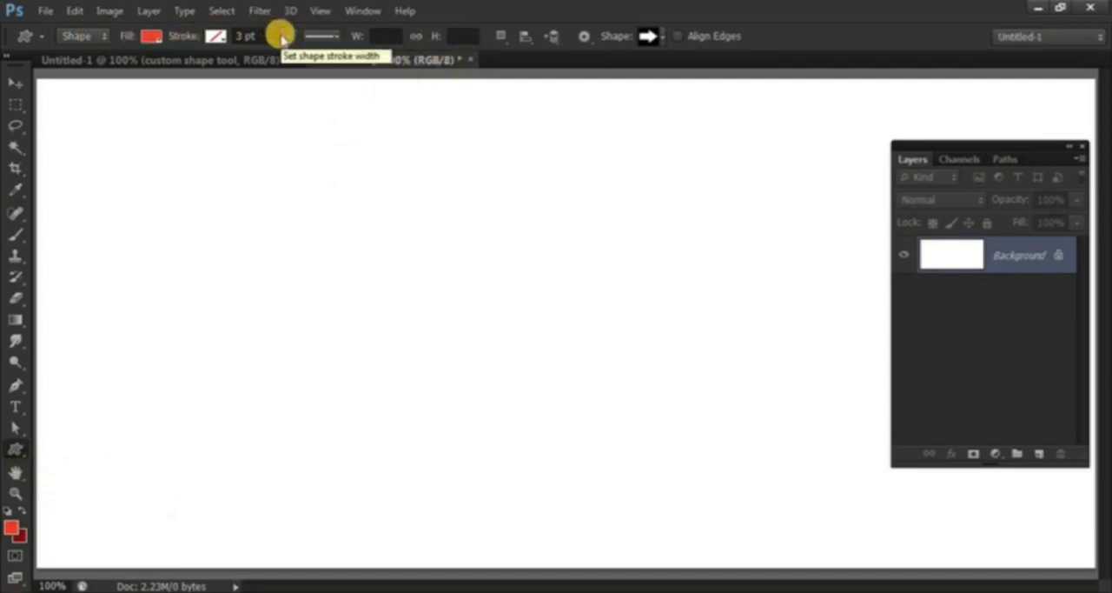
{"action": "left_click", "coordinate": [662, 37]}
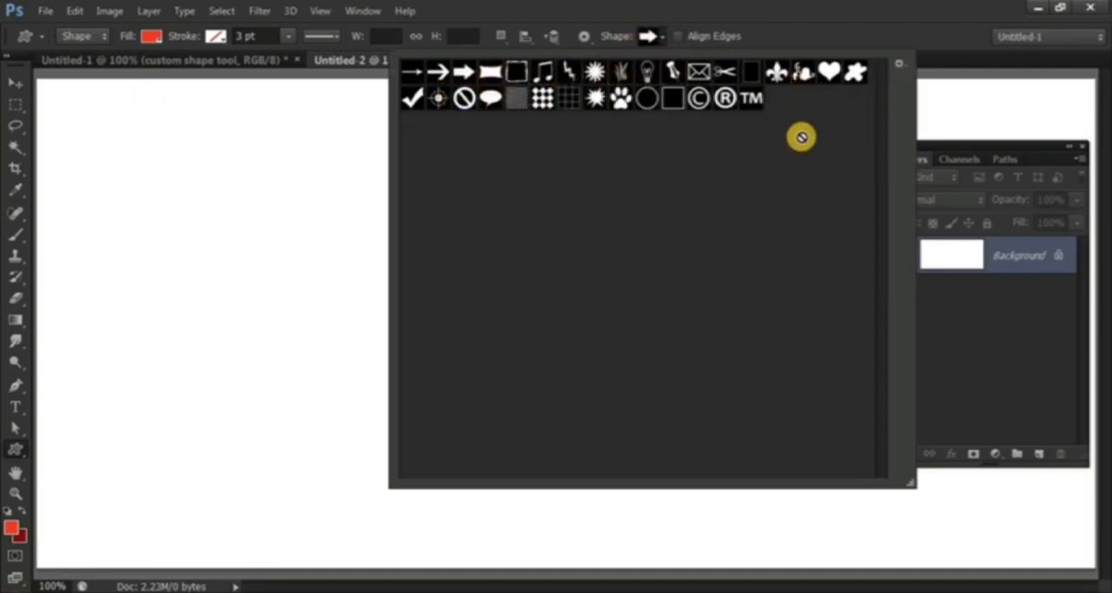
{"action": "left_click", "coordinate": [829, 72]}
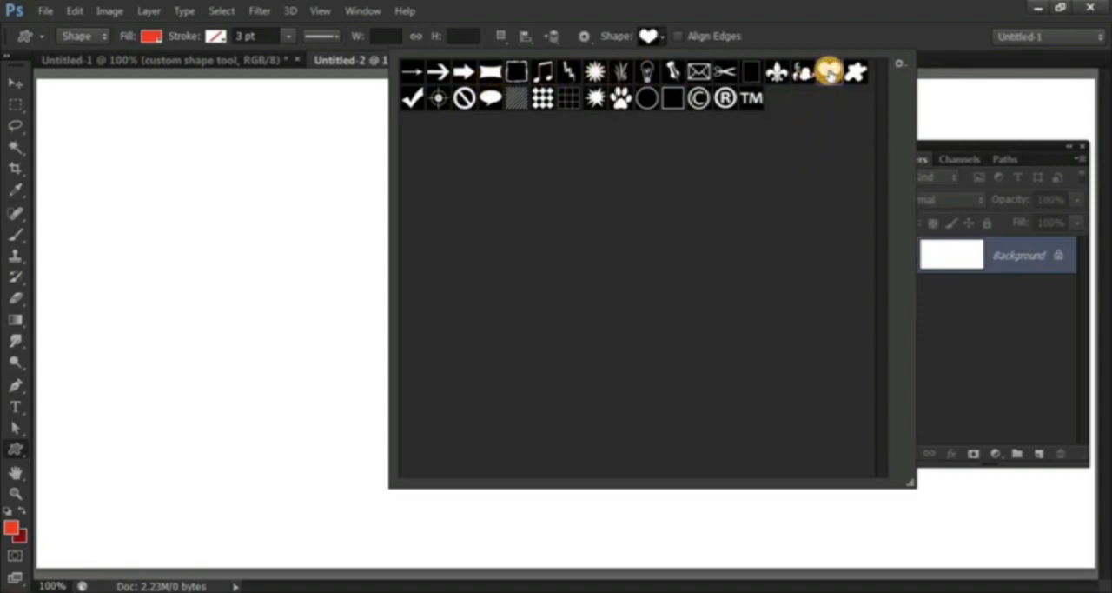
{"action": "left_click", "coordinate": [658, 37]}
{"action": "left_click_drag", "start_coordinate": [288, 168], "coordinate": [653, 474]}
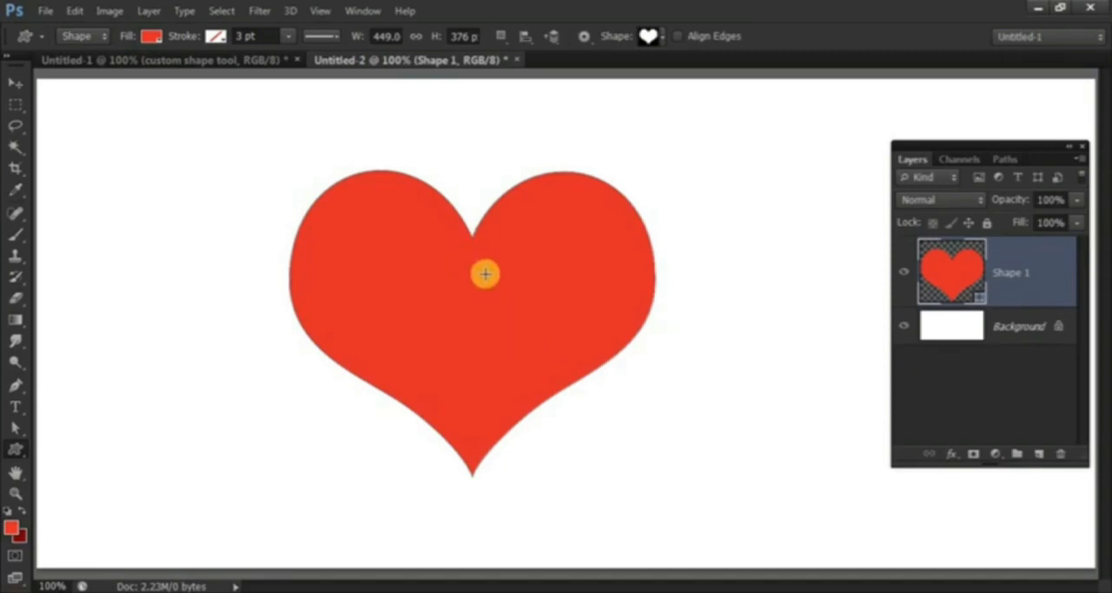
Delete the heart's shape layer, leaving only the Background layer.
{"action": "left_click", "coordinate": [1060, 453]}
{"action": "left_click", "coordinate": [476, 243]}
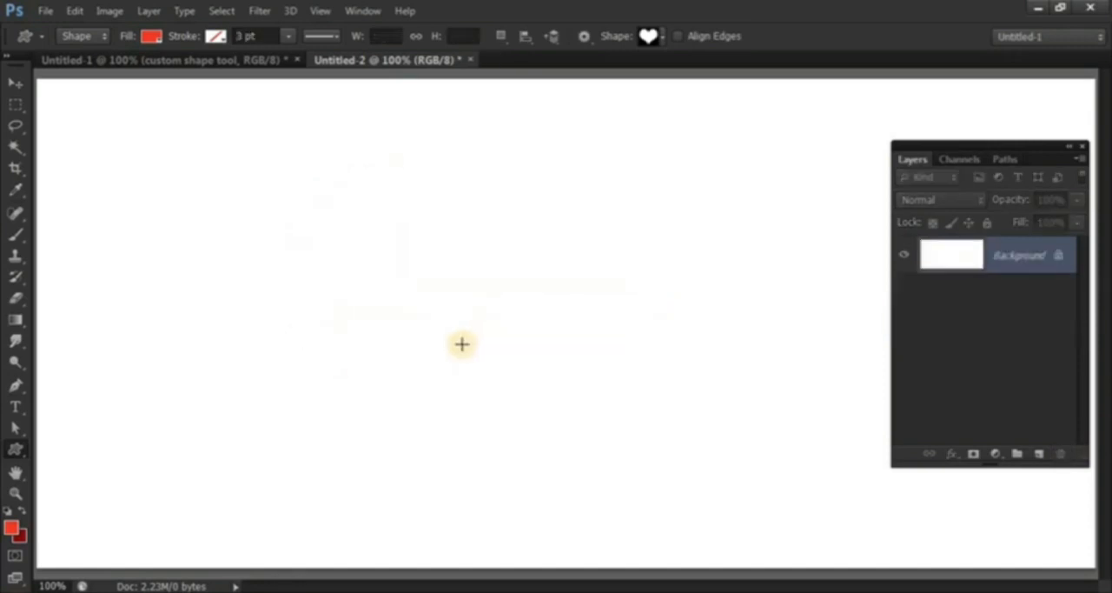
{"action": "left_click_drag", "start_coordinate": [244, 199], "coordinate": [711, 518]}
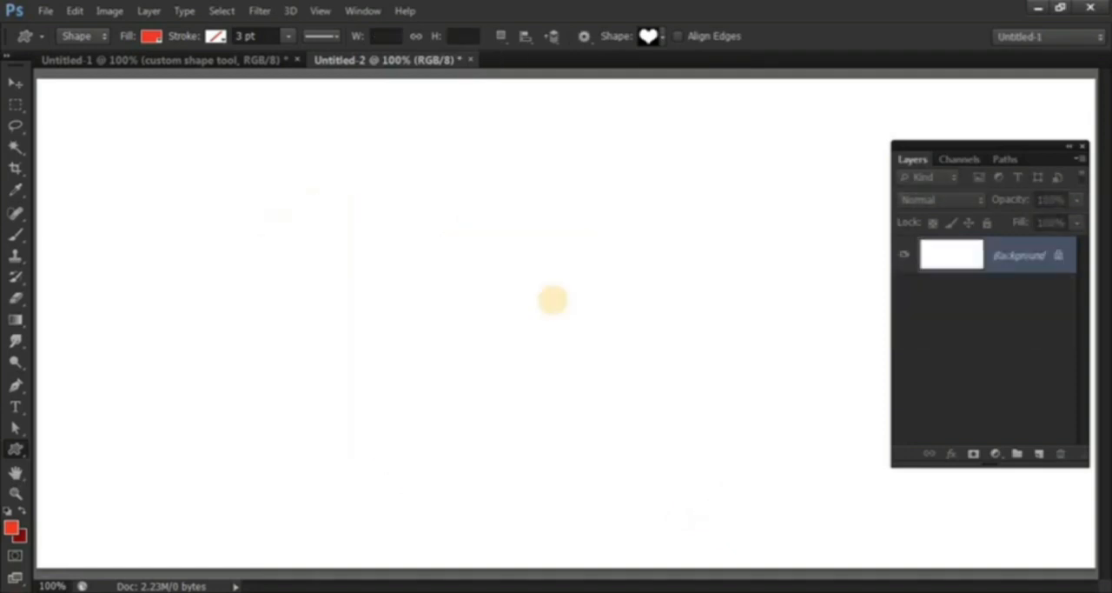
Replace the current custom shape library with the Animals set.
{"action": "left_click", "coordinate": [662, 36]}
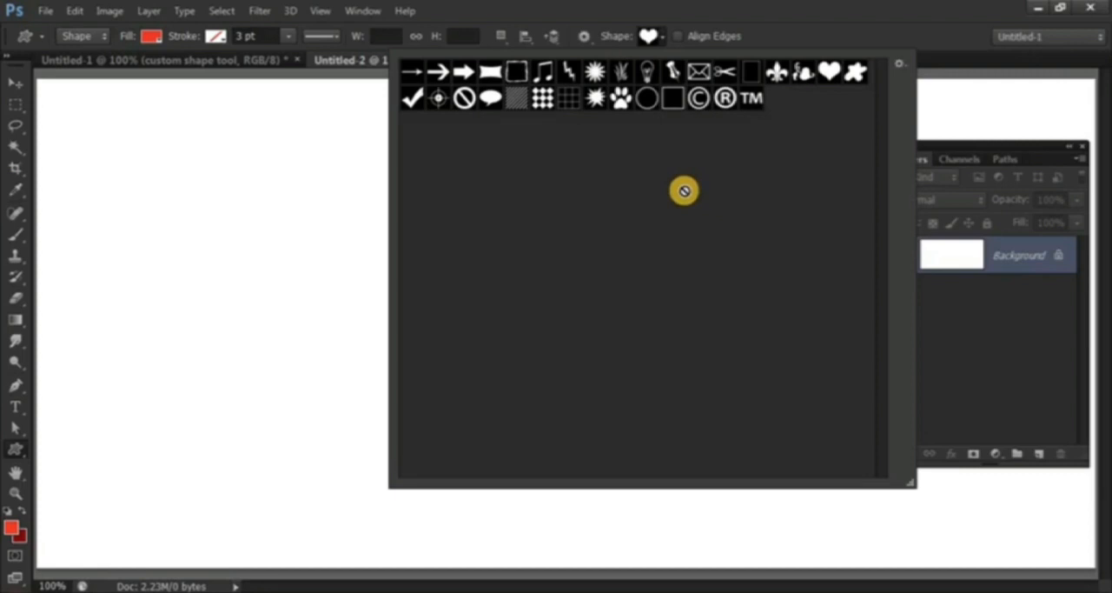
{"action": "left_click", "coordinate": [902, 65]}
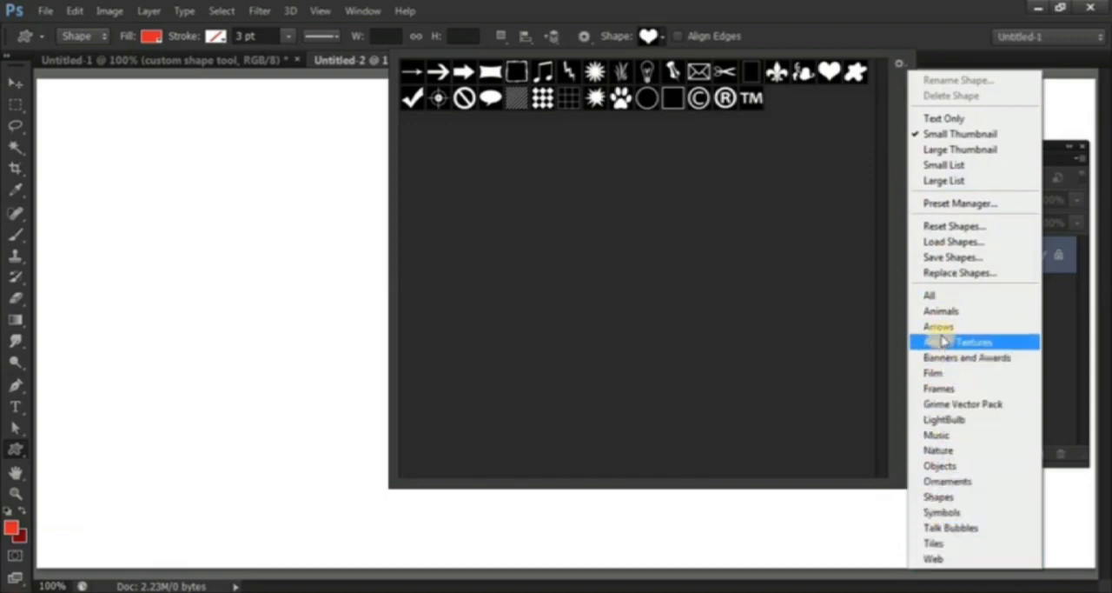
{"action": "left_click", "coordinate": [952, 311]}
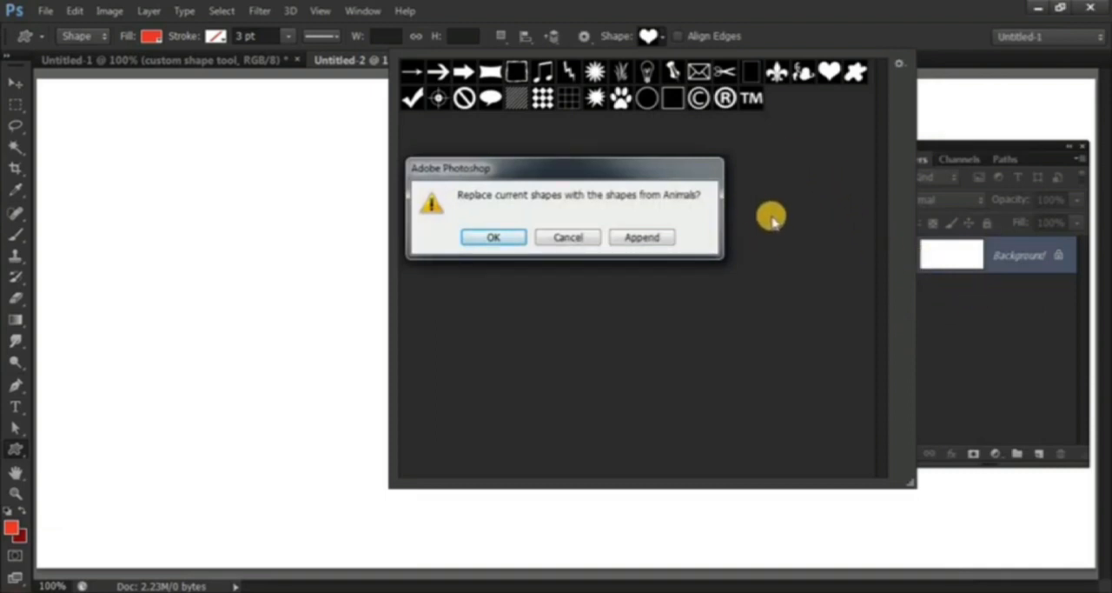
{"action": "left_click", "coordinate": [486, 238]}
{"action": "left_click", "coordinate": [415, 78]}
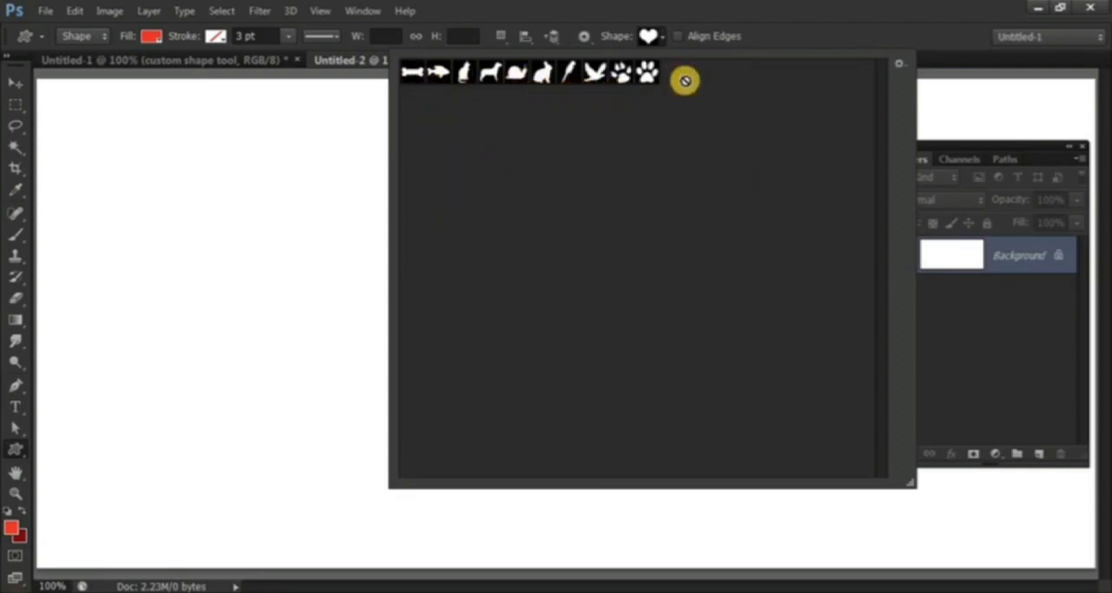
Replace the loaded custom shapes with the Arrows set.
{"action": "left_click", "coordinate": [899, 63]}
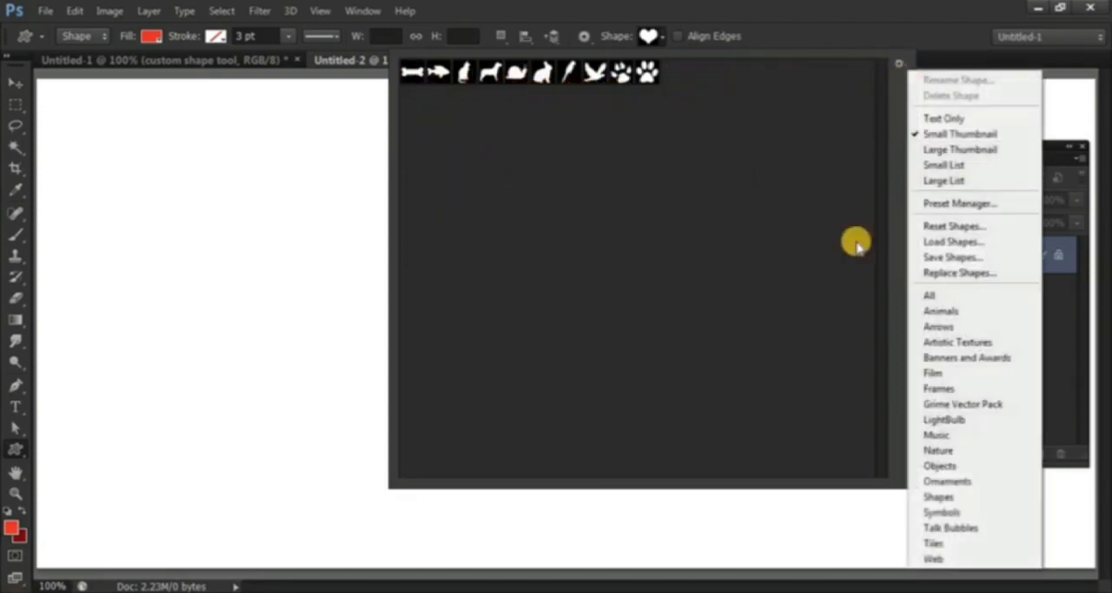
{"action": "left_click", "coordinate": [965, 327]}
{"action": "left_click", "coordinate": [479, 239]}
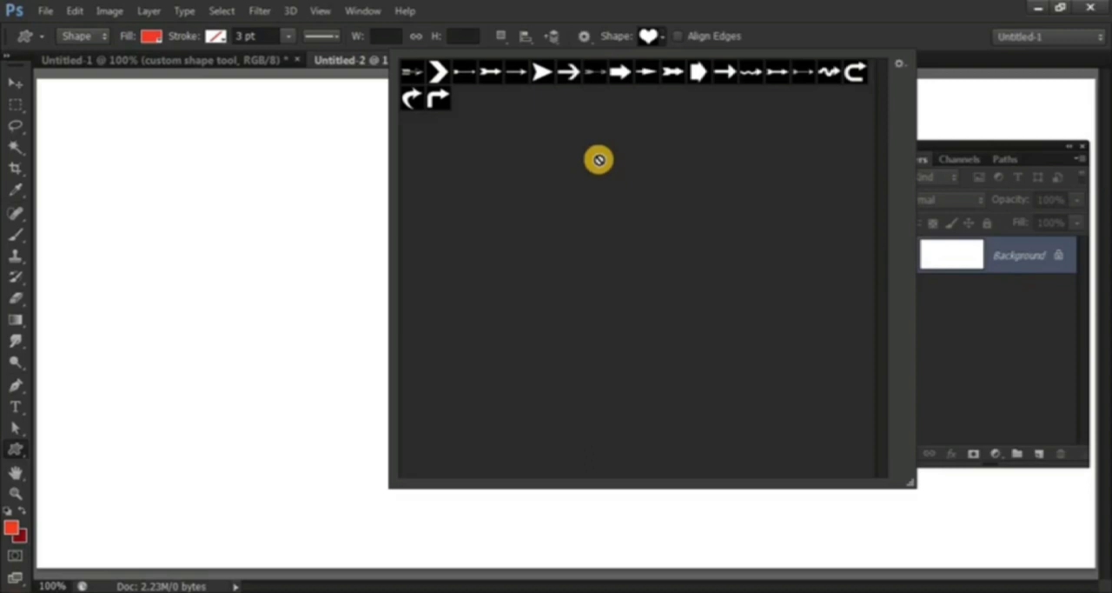
Replace the loaded custom shapes with the Frames set.
{"action": "left_click", "coordinate": [898, 64]}
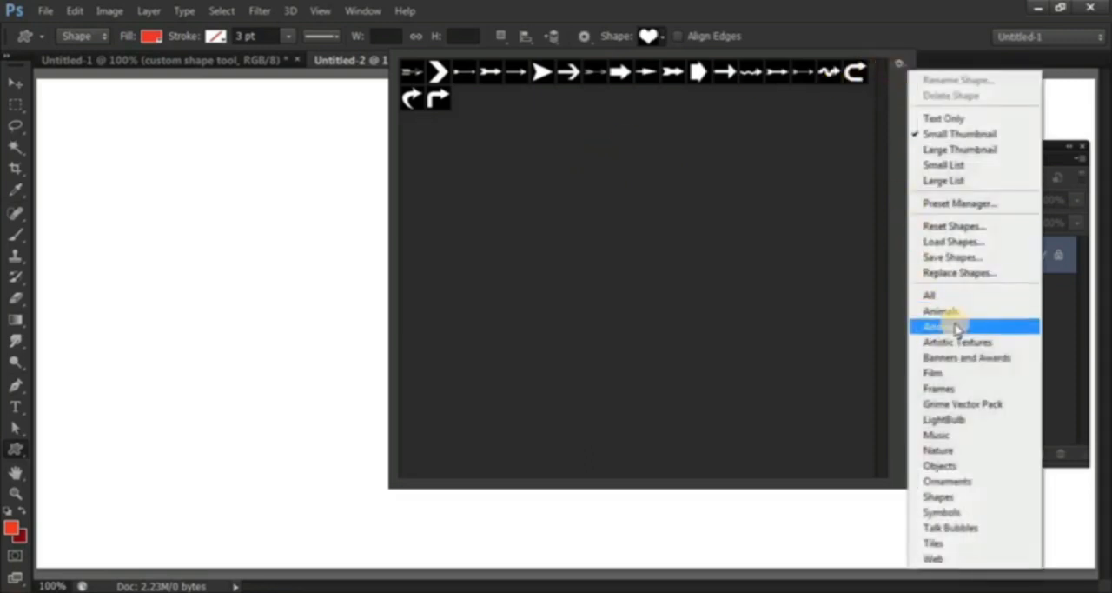
{"action": "left_click", "coordinate": [964, 391]}
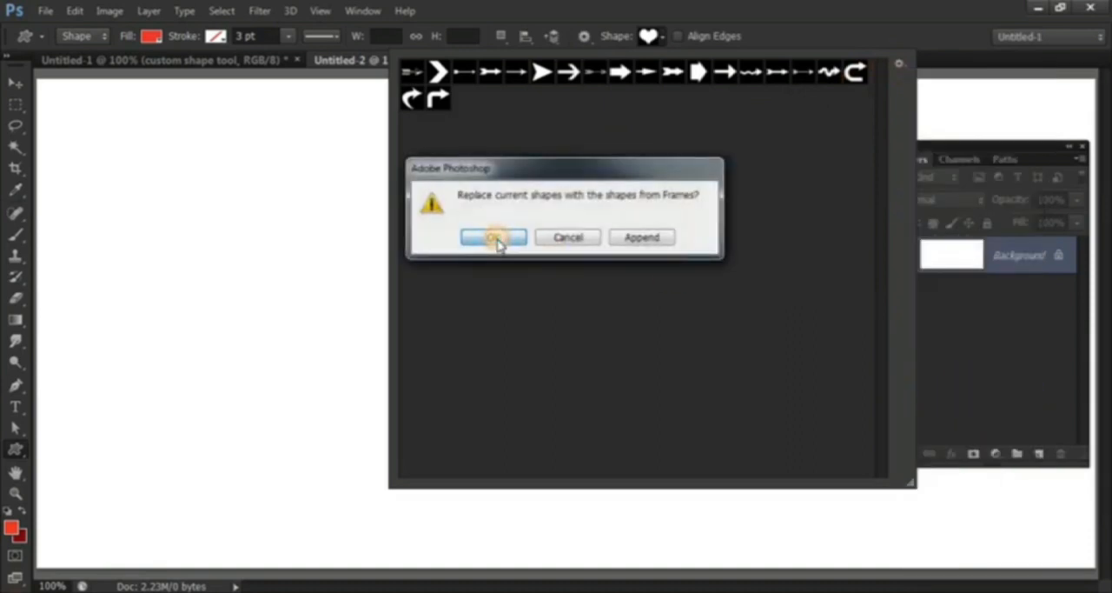
{"action": "left_click", "coordinate": [493, 237]}
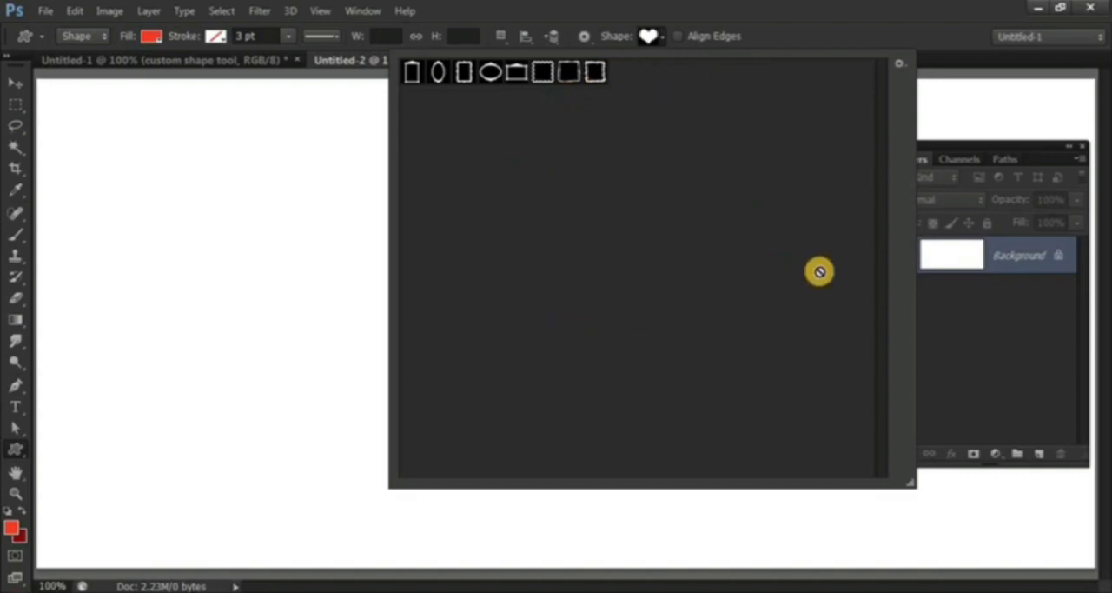
Append the All set to the current custom shape library.
{"action": "left_click", "coordinate": [900, 62]}
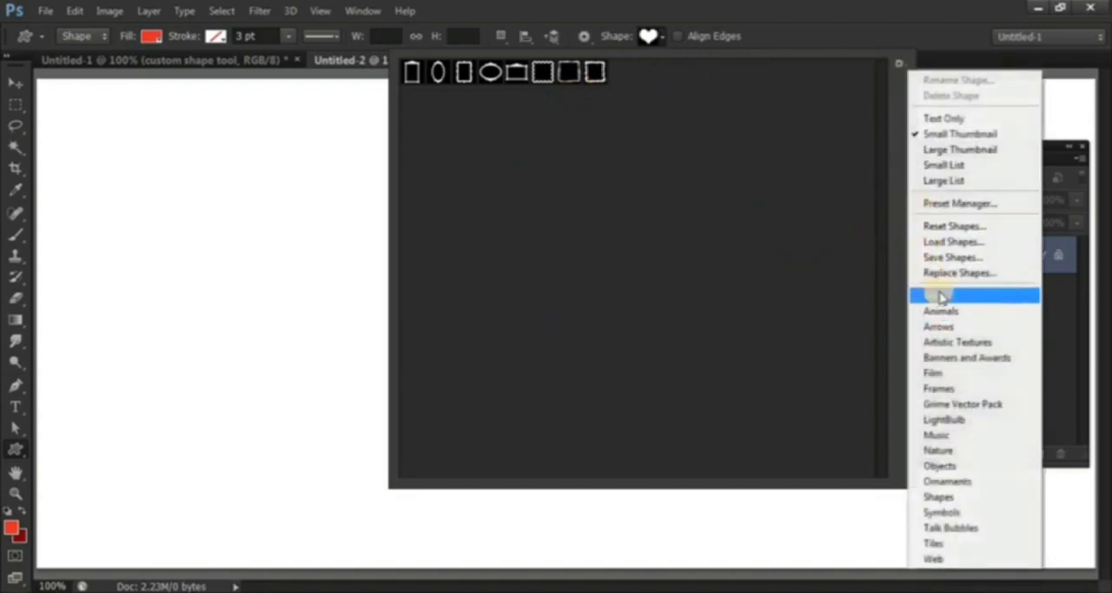
{"action": "left_click", "coordinate": [951, 297]}
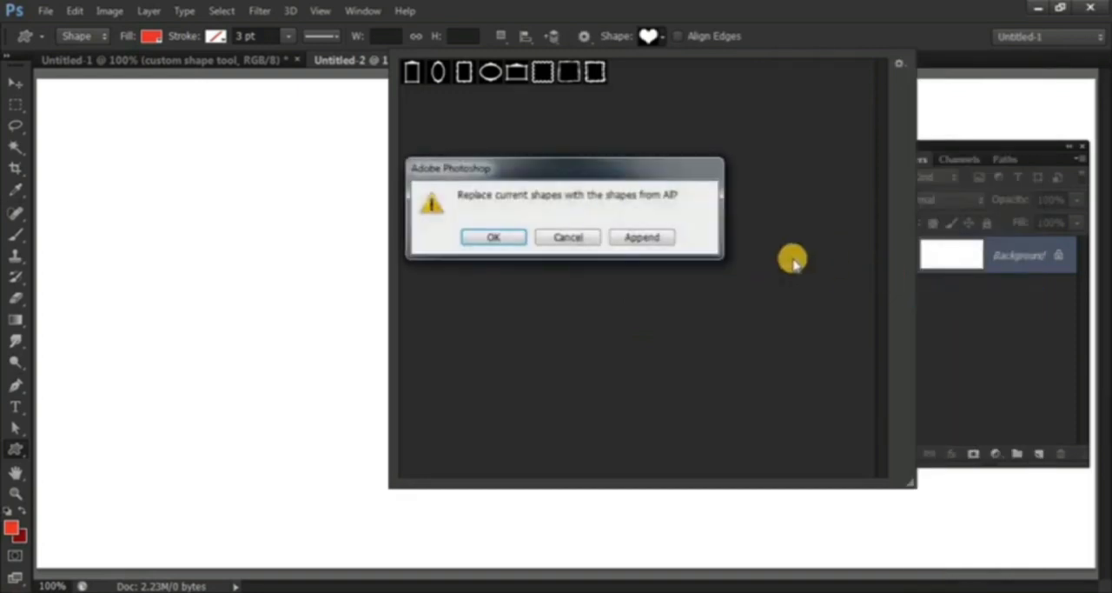
{"action": "left_click", "coordinate": [640, 239]}
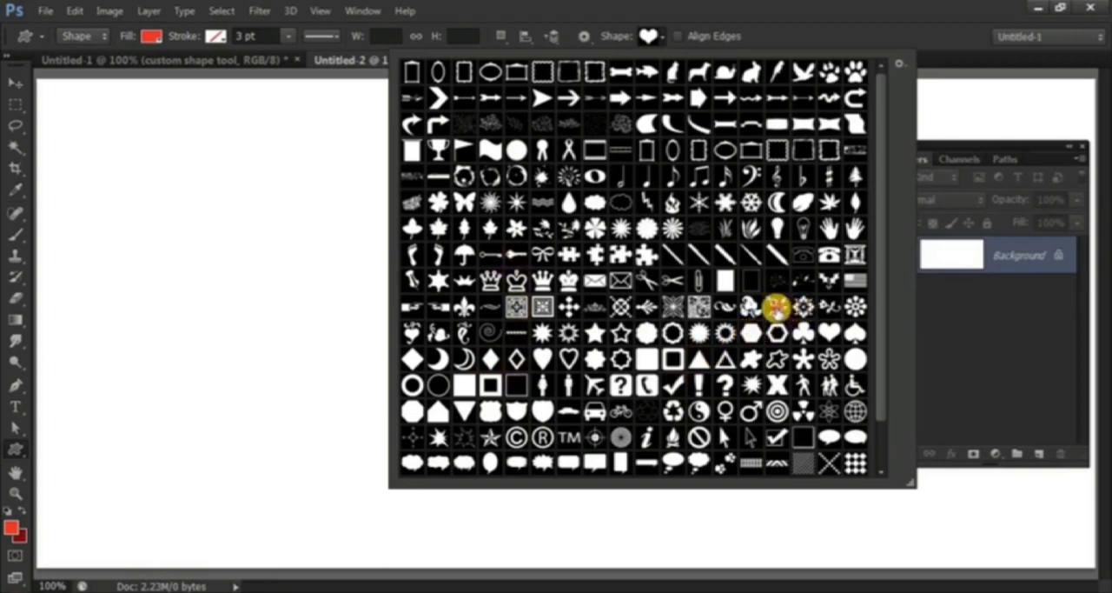
Choose the flowering branch ornament as the custom shape and draw it about 280 px wide and 287 px high.
{"action": "left_click", "coordinate": [776, 305]}
{"action": "left_click", "coordinate": [663, 33]}
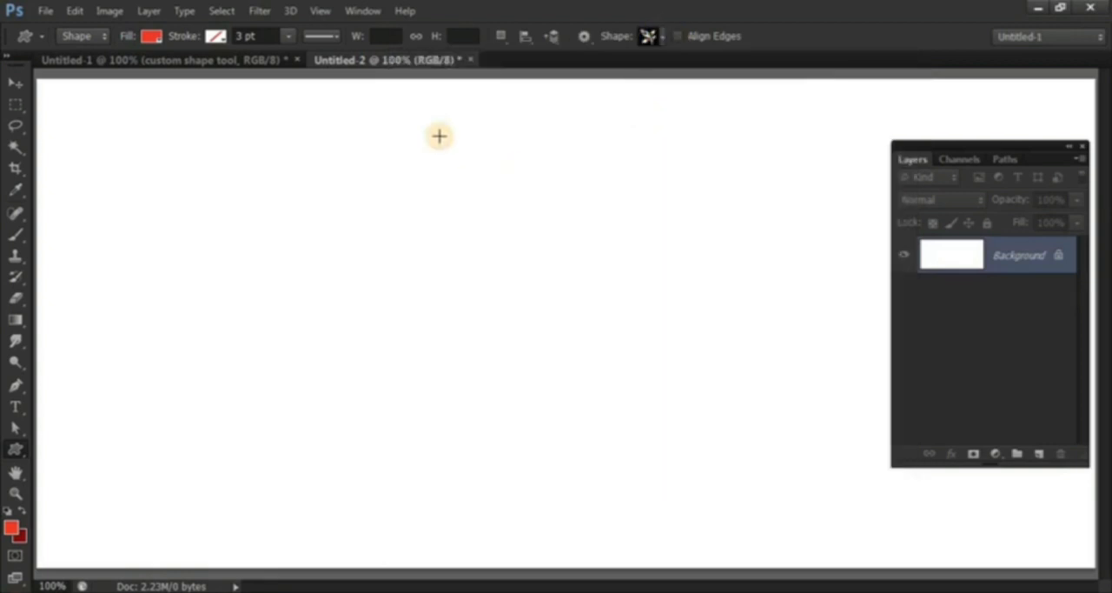
{"action": "left_click_drag", "start_coordinate": [342, 159], "coordinate": [573, 439]}
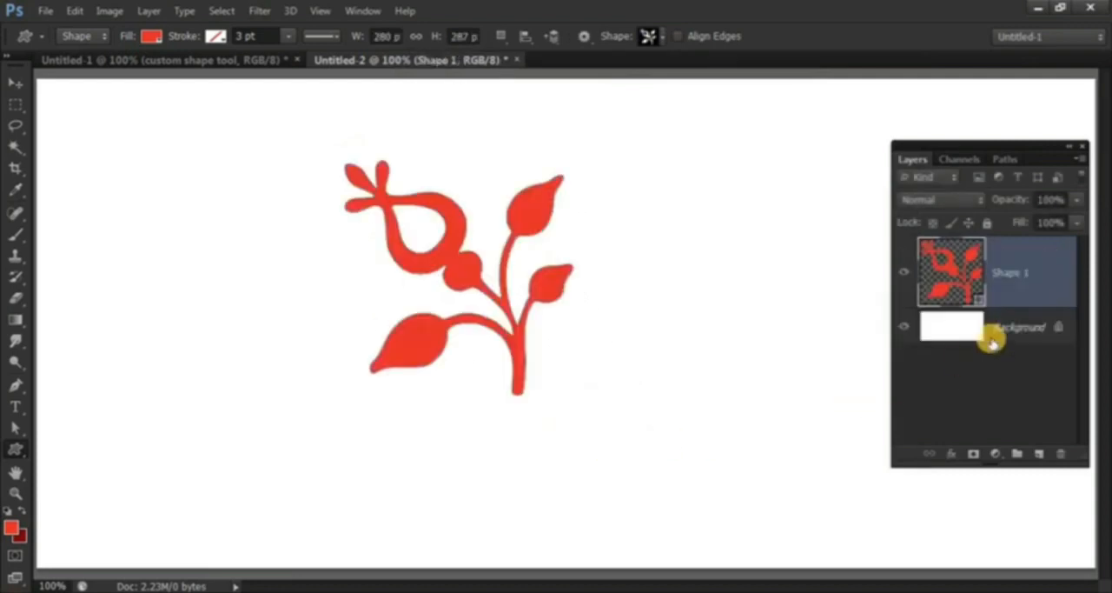
Select the branch ornament's Shape 1 layer and delete it.
{"action": "left_click", "coordinate": [950, 325]}
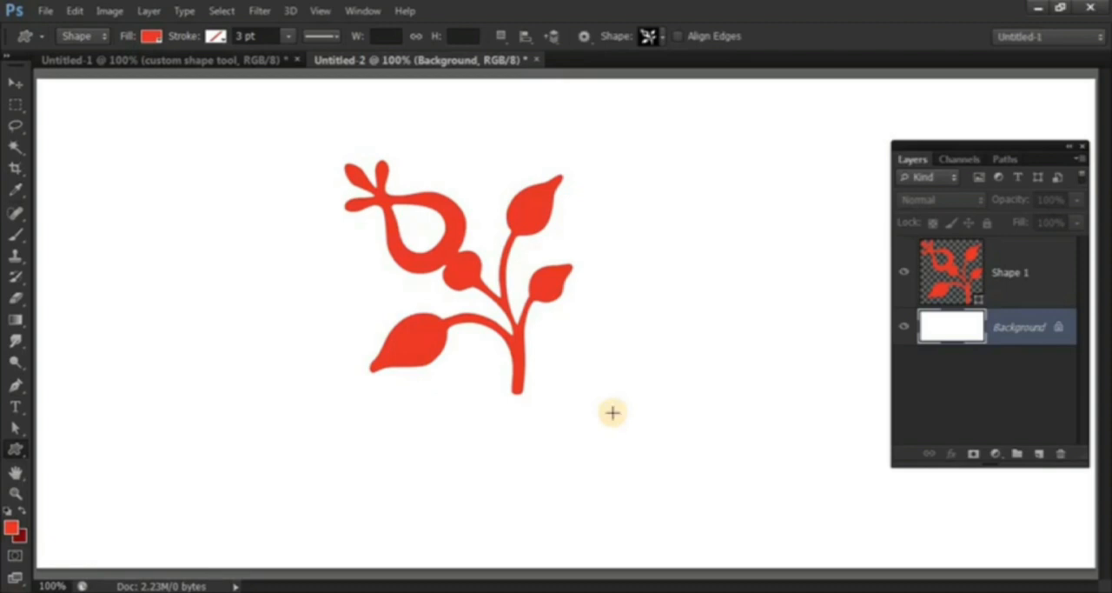
{"action": "left_click", "coordinate": [1036, 268]}
{"action": "key", "text": "Delete"}
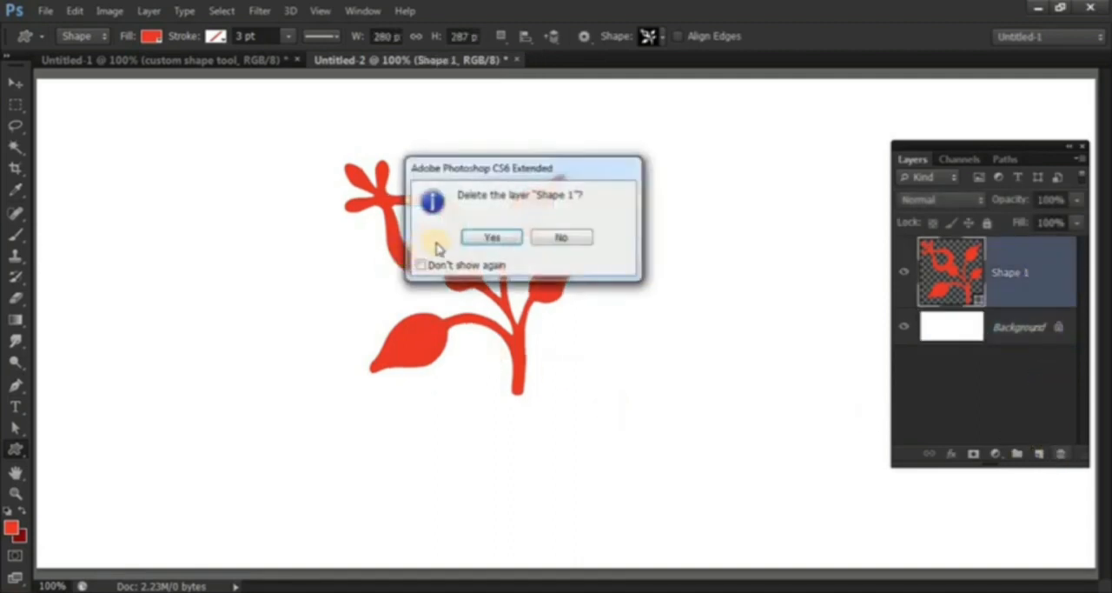
{"action": "key", "text": "Return"}
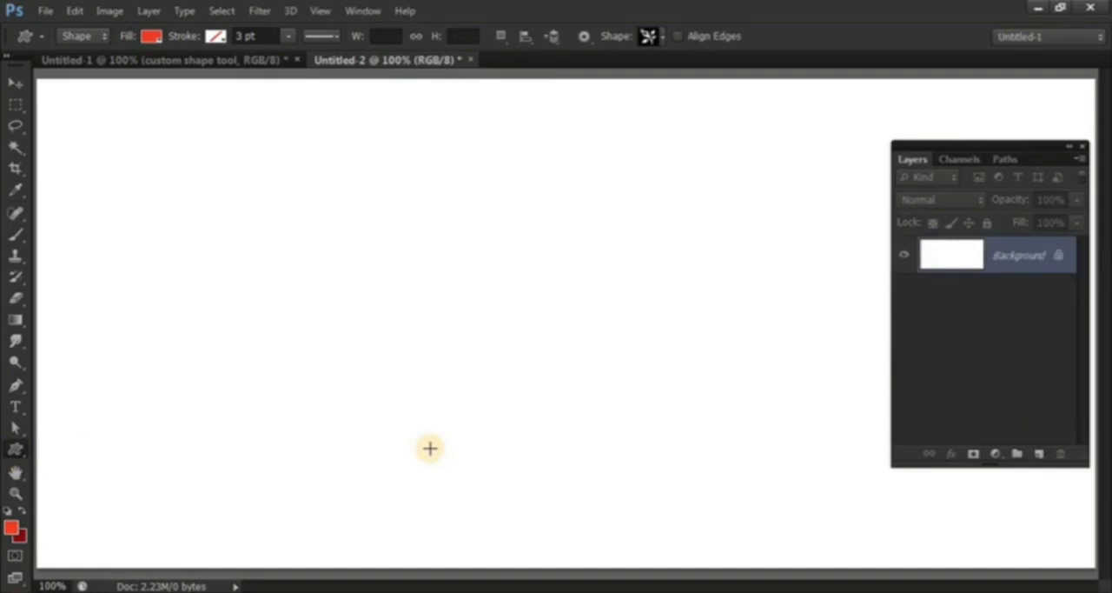
Draw the branch ornament again on a new shape layer, about 276 px wide and 240 px high.
{"action": "right_click", "coordinate": [625, 87]}
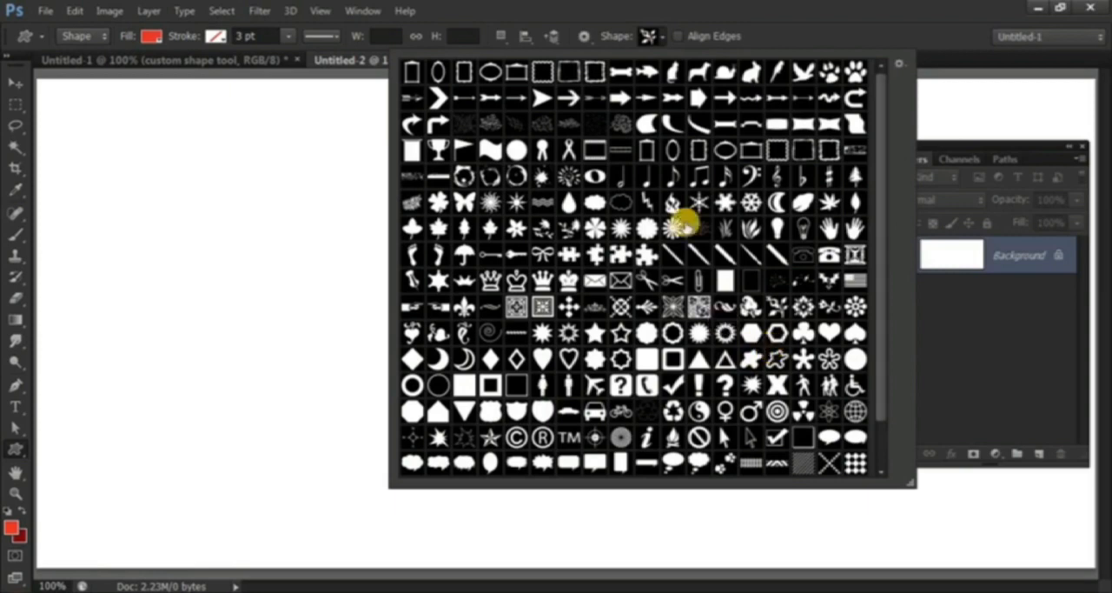
{"action": "left_click", "coordinate": [662, 37]}
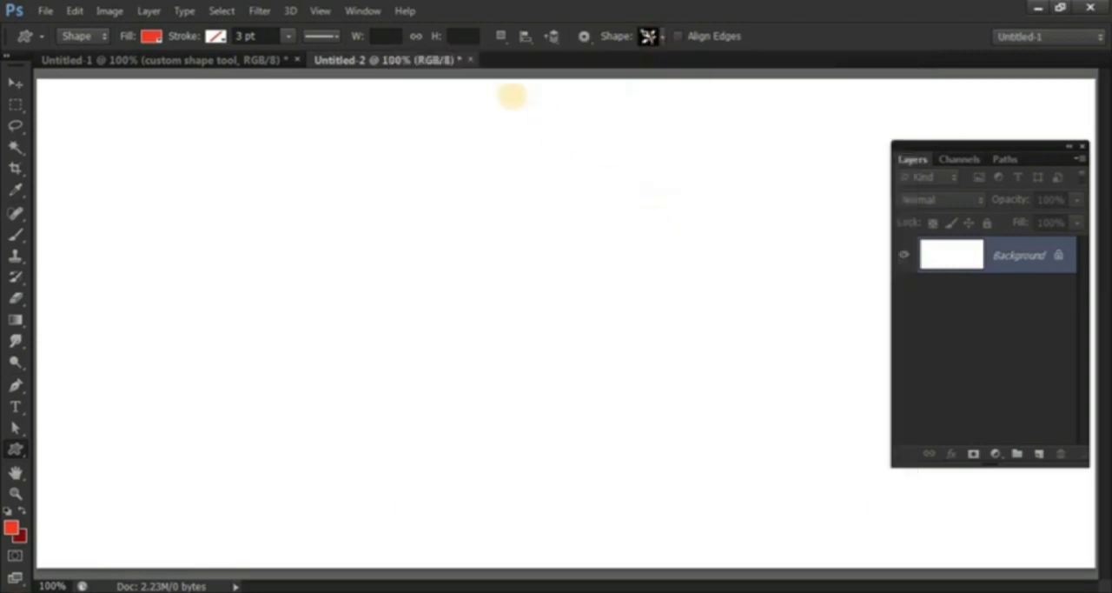
{"action": "left_click", "coordinate": [498, 35]}
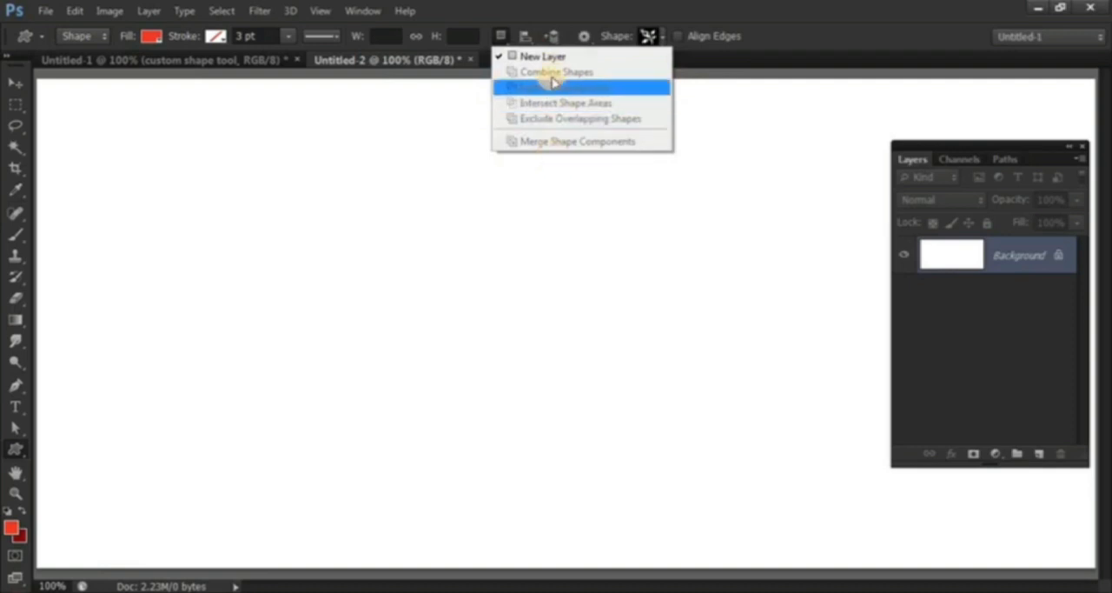
{"action": "left_click", "coordinate": [499, 37]}
{"action": "left_click_drag", "start_coordinate": [323, 239], "coordinate": [544, 434]}
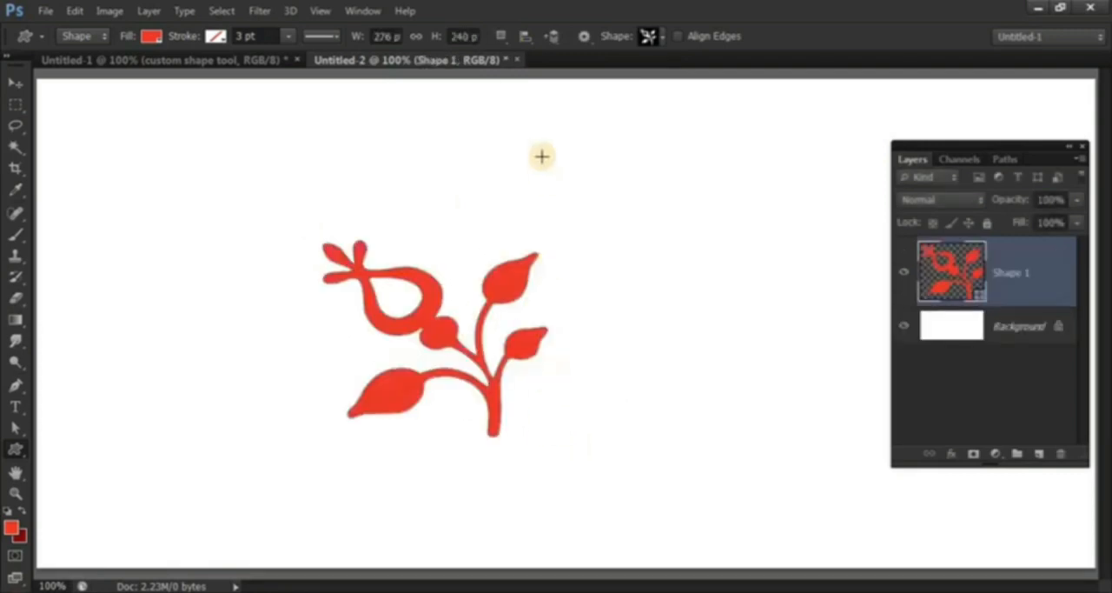
Set the path operation to Combine Shapes and add a smaller branch ornament touching the upper-left tip of the first one.
{"action": "left_click", "coordinate": [503, 36]}
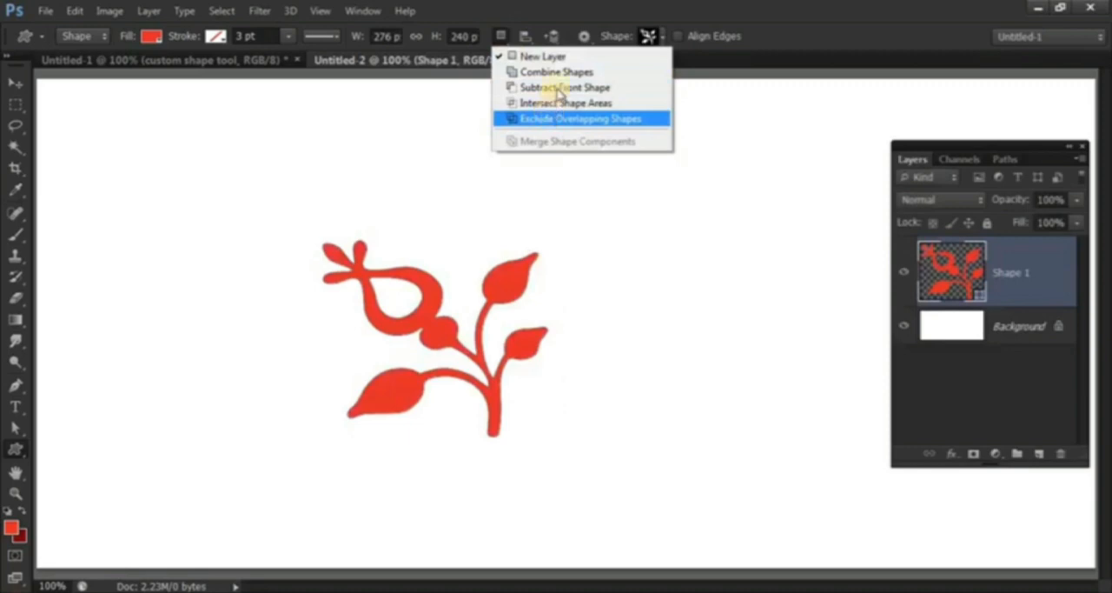
{"action": "left_click", "coordinate": [580, 73]}
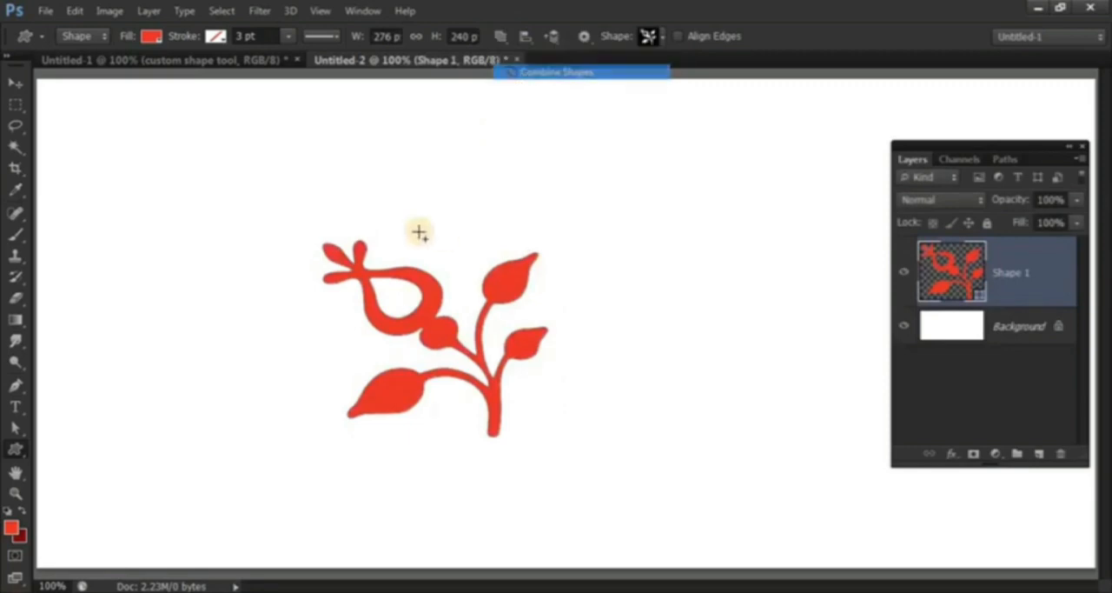
{"action": "left_click_drag", "start_coordinate": [228, 173], "coordinate": [363, 246]}
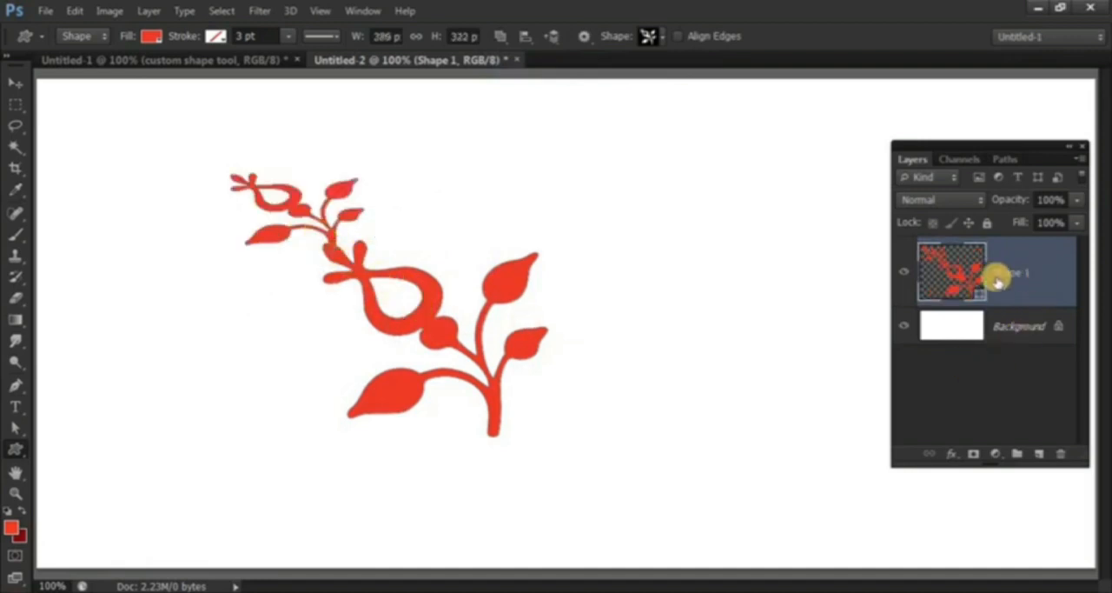
Move the combined branch shape slightly upward on the canvas with the Move tool.
{"action": "left_click", "coordinate": [16, 82]}
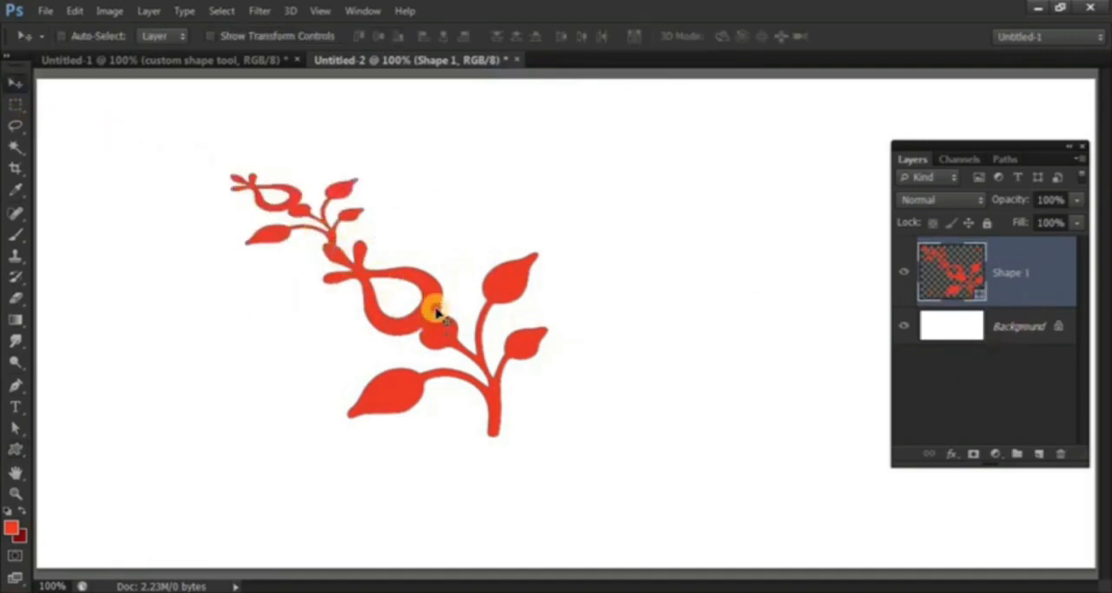
{"action": "left_click_drag", "start_coordinate": [429, 305], "coordinate": [428, 258]}
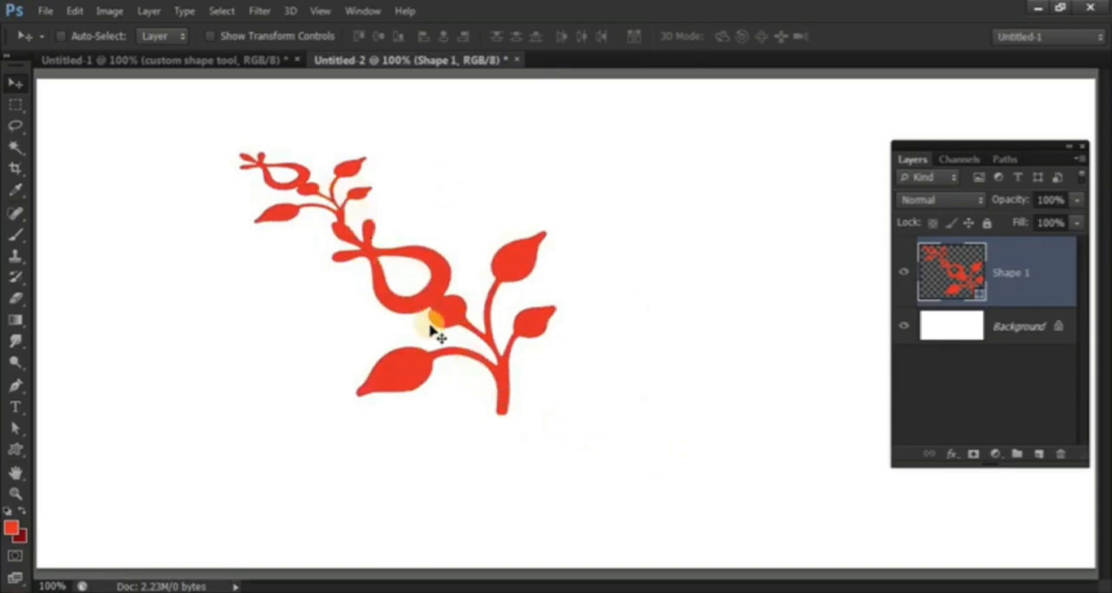
Delete the layer holding the combined branch ornaments.
{"action": "left_click", "coordinate": [1060, 453]}
{"action": "left_click", "coordinate": [513, 237]}
Check the path operations offered for the Rectangle tool, ending with the Custom Shape tool active again.
{"action": "left_click", "coordinate": [15, 449]}
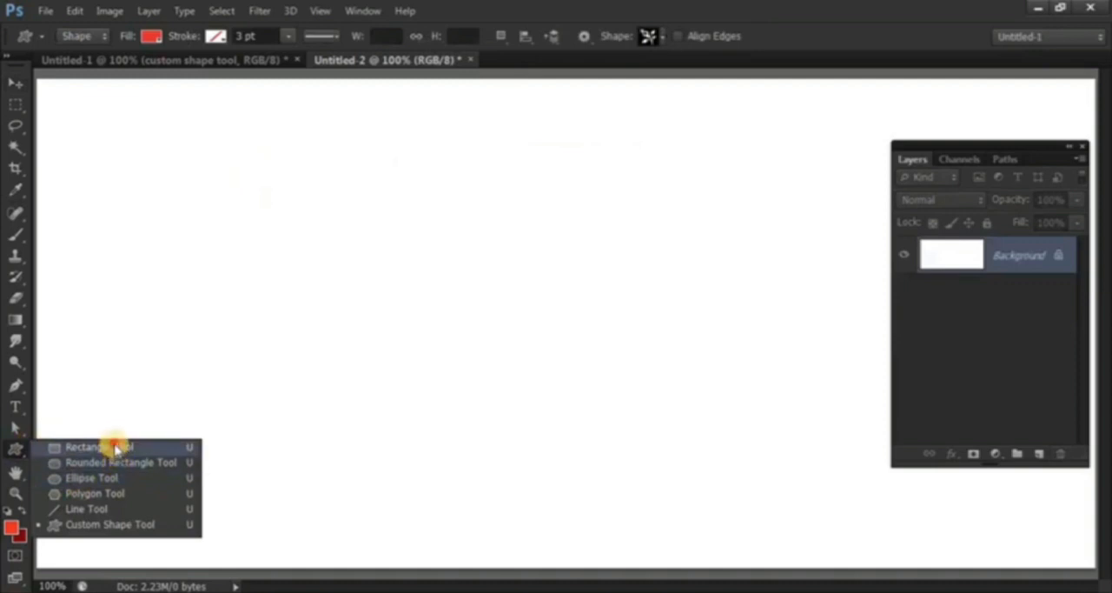
{"action": "left_click", "coordinate": [114, 446]}
{"action": "left_click", "coordinate": [509, 35]}
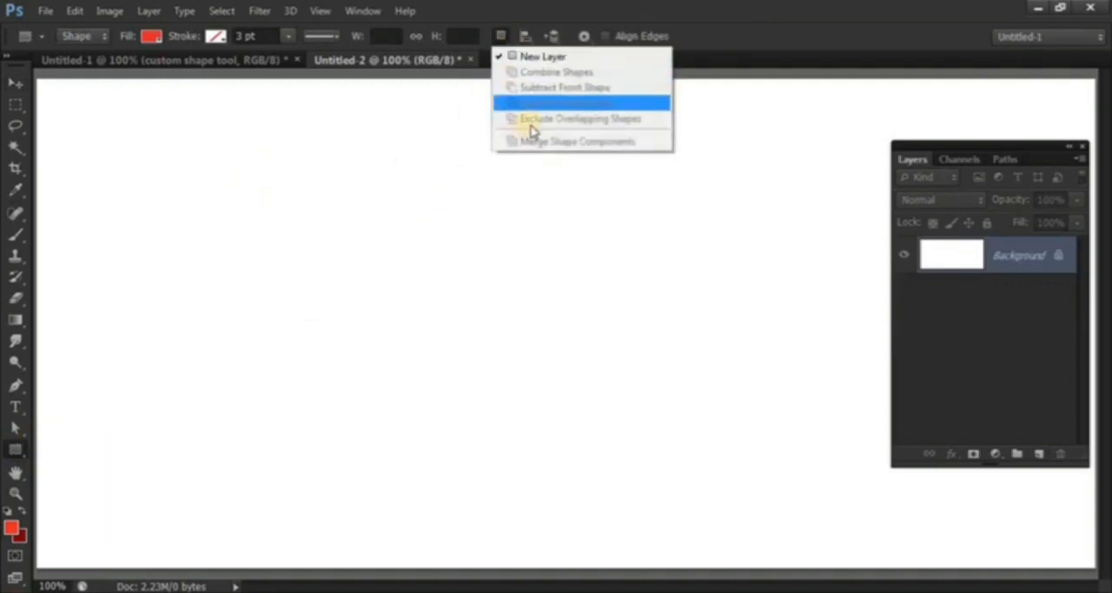
{"action": "left_click", "coordinate": [503, 44]}
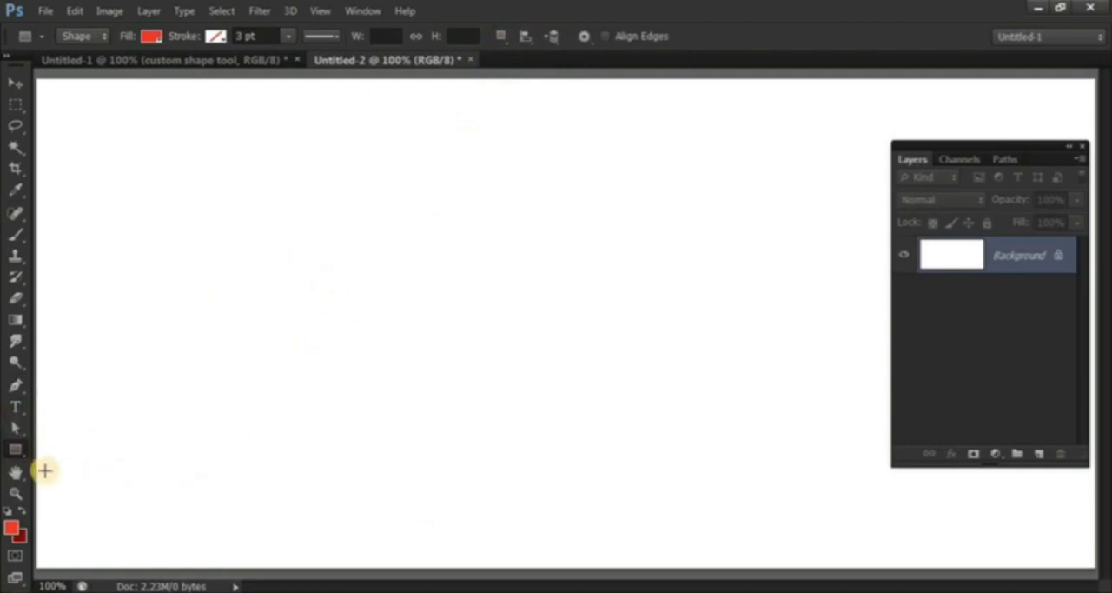
{"action": "right_click", "coordinate": [17, 451]}
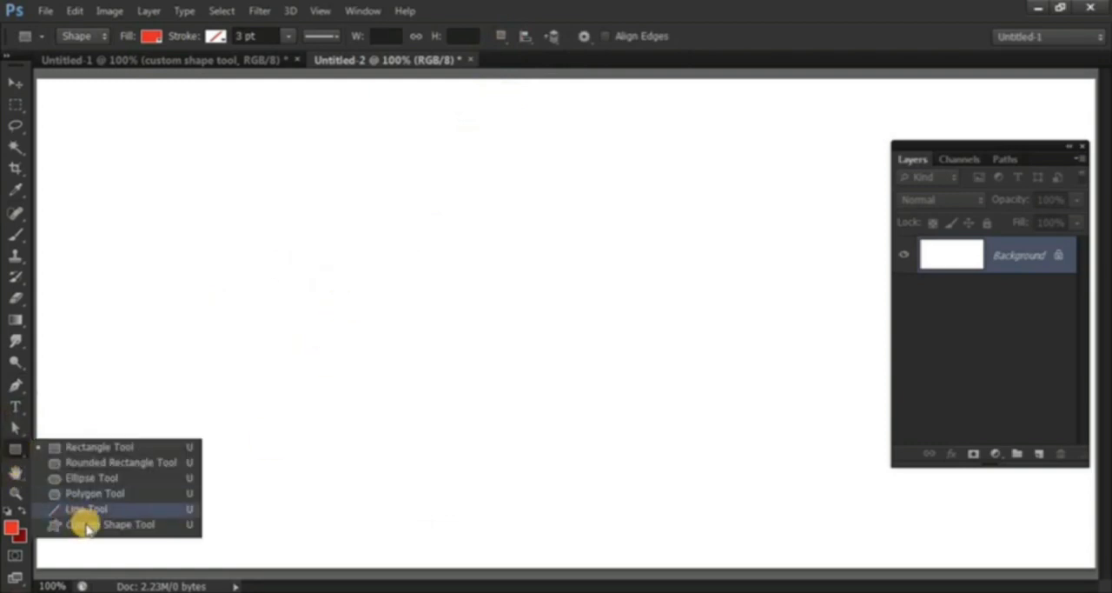
{"action": "left_click", "coordinate": [94, 527]}
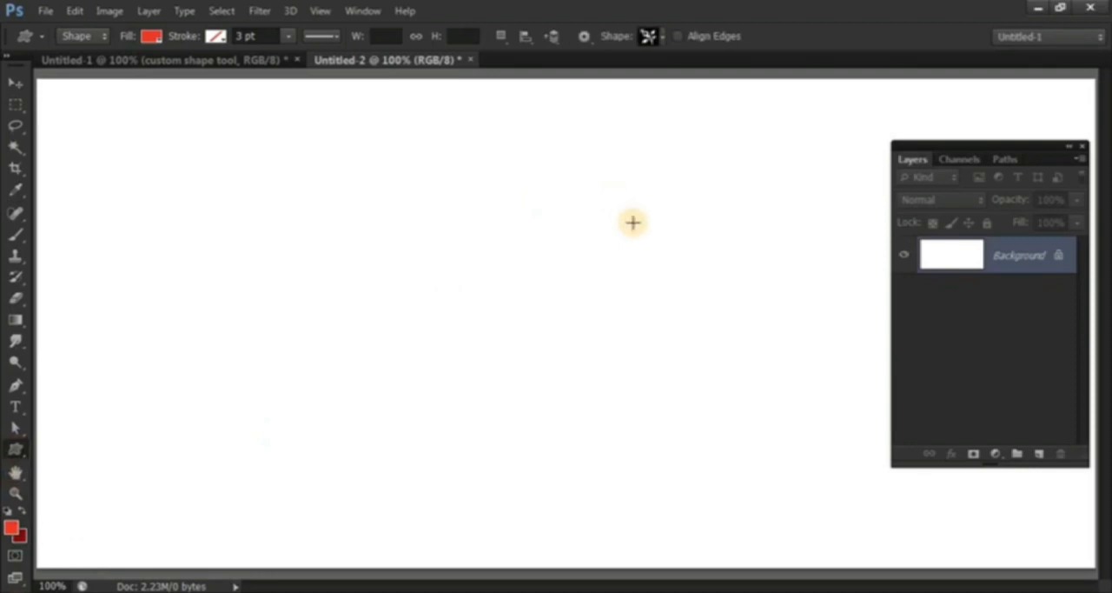
Add a new layer and fill a roughly square rectangular marquee selection on the canvas's left half with the red foreground color.
{"action": "left_click_drag", "start_coordinate": [924, 142], "coordinate": [901, 99]}
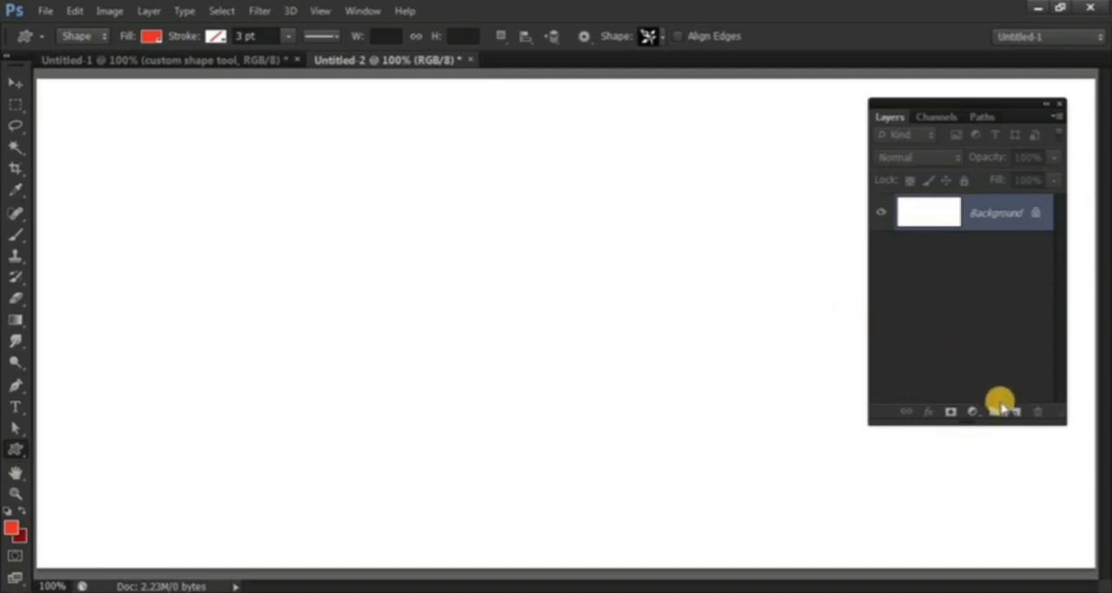
{"action": "key", "text": "ctrl+shift+alt+n"}
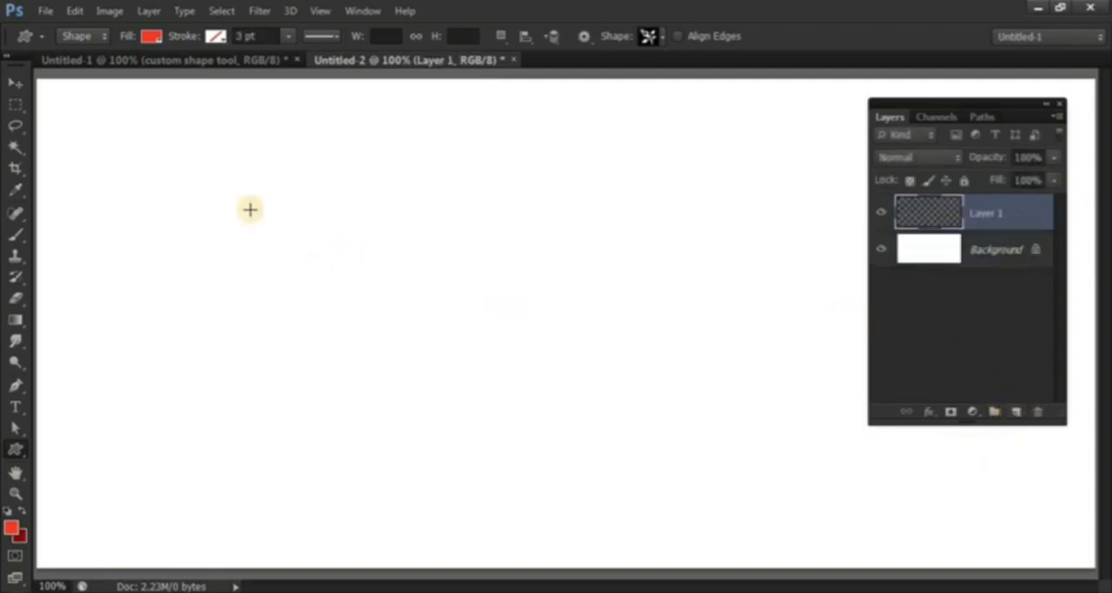
{"action": "left_click", "coordinate": [11, 103]}
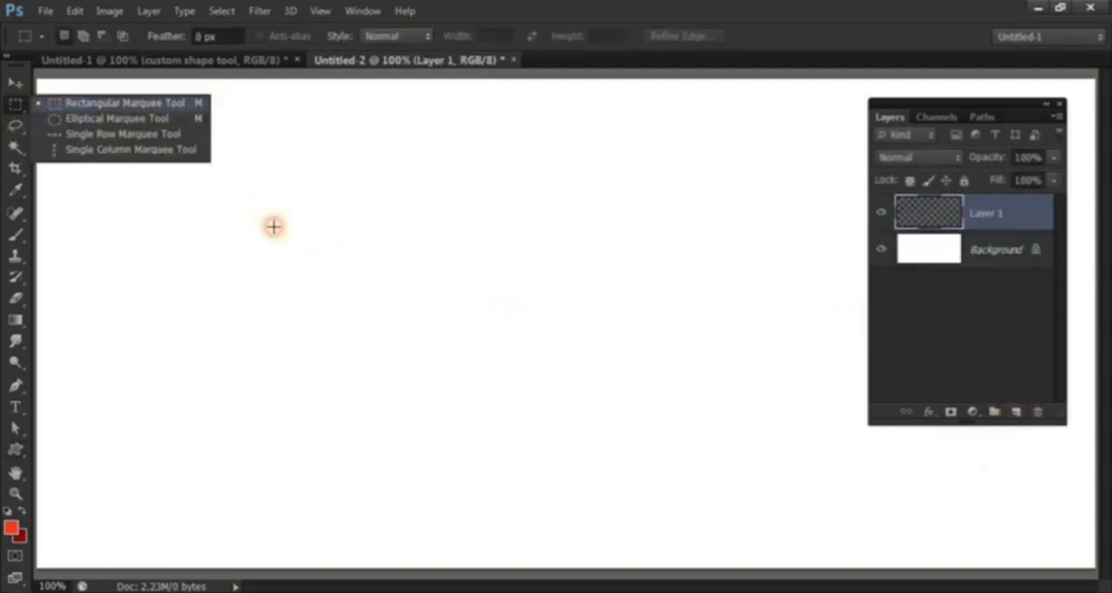
{"action": "left_click_drag", "start_coordinate": [367, 200], "coordinate": [296, 303]}
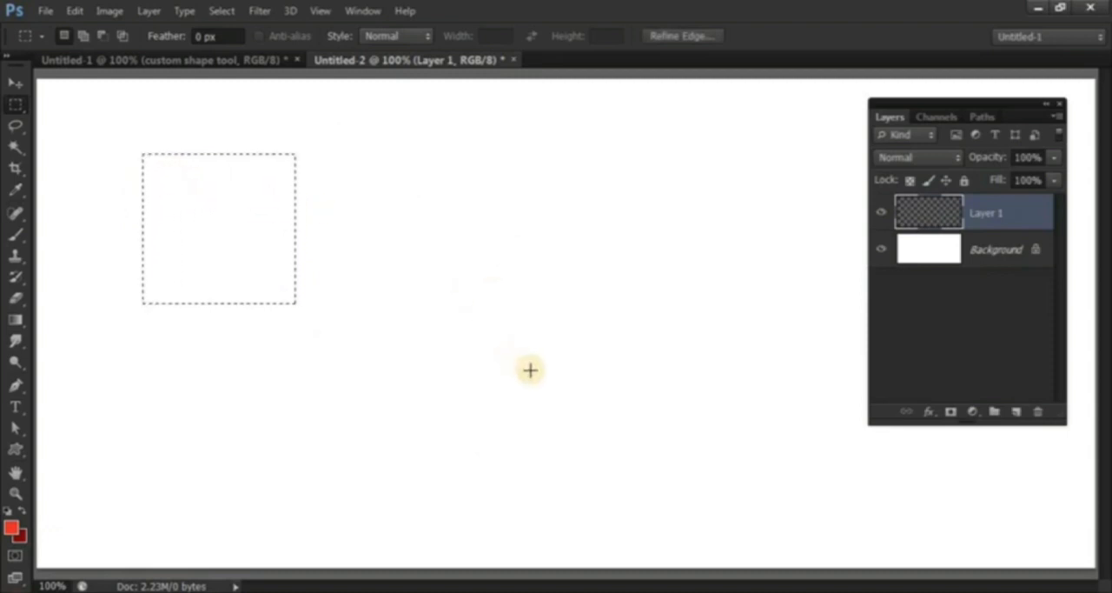
{"action": "key", "text": "ctrl+d"}
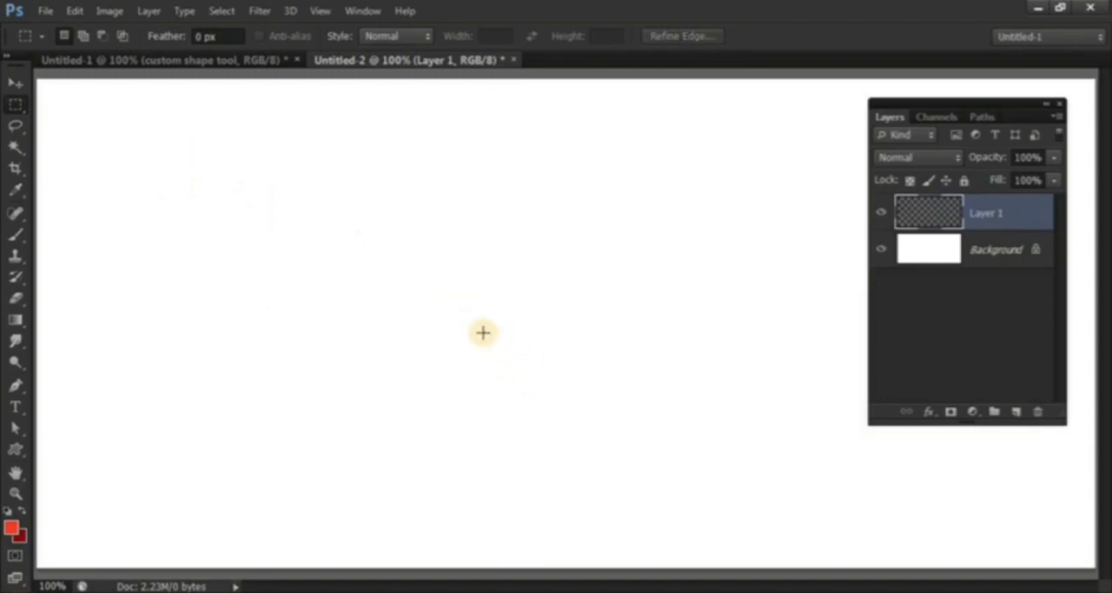
{"action": "left_click_drag", "start_coordinate": [394, 271], "coordinate": [371, 415]}
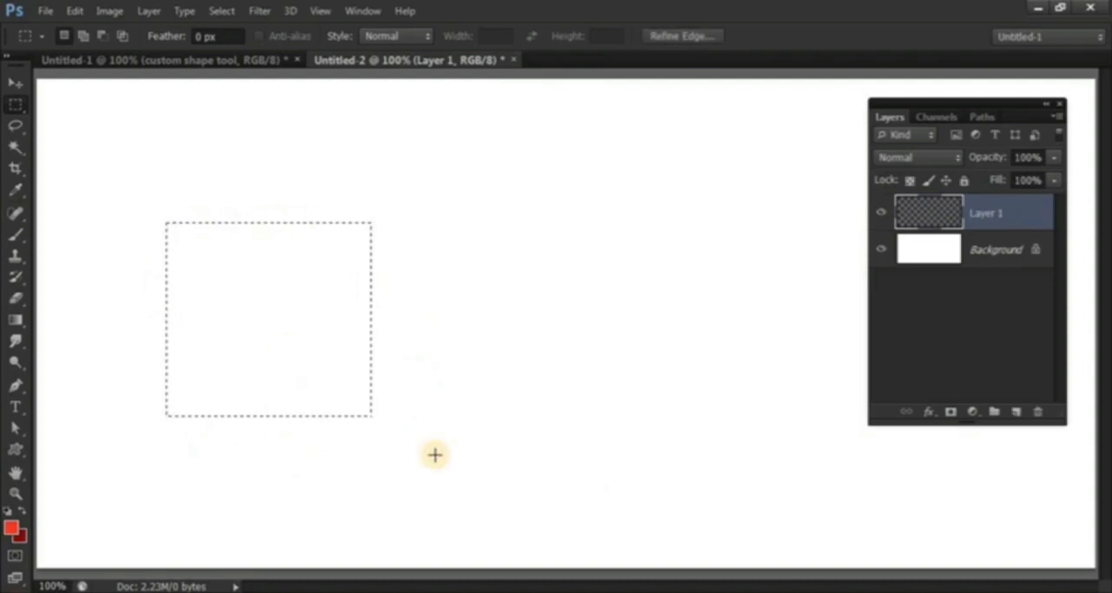
{"action": "key", "text": "alt+BackSpace"}
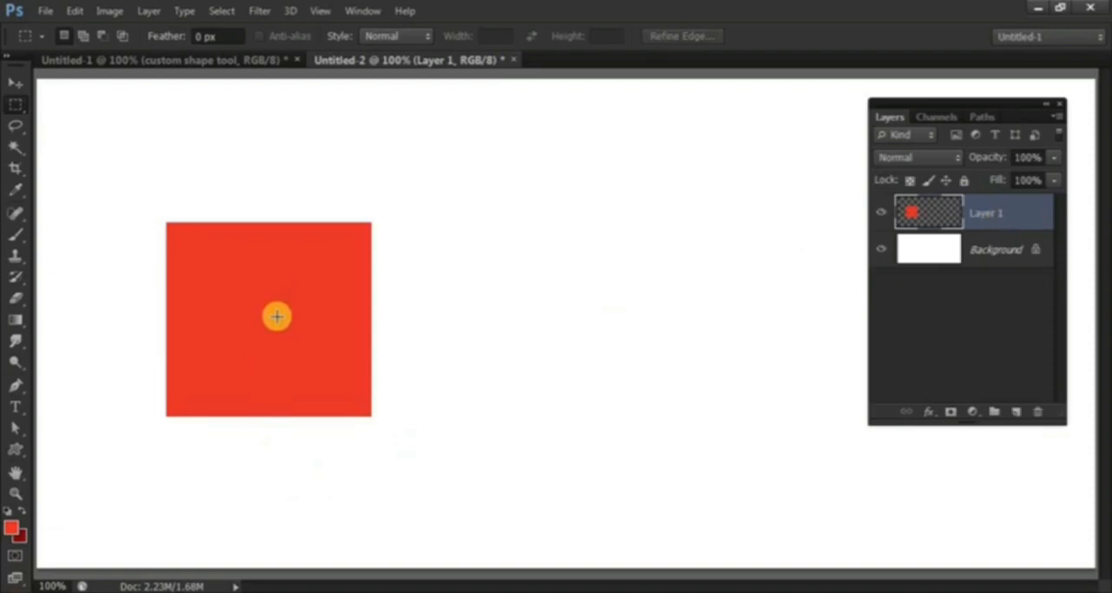
On a new layer, fill the red square's outline with purple #692ee1 and move the purple square just right of the red one.
{"action": "left_click", "coordinate": [941, 214], "text": "ctrl"}
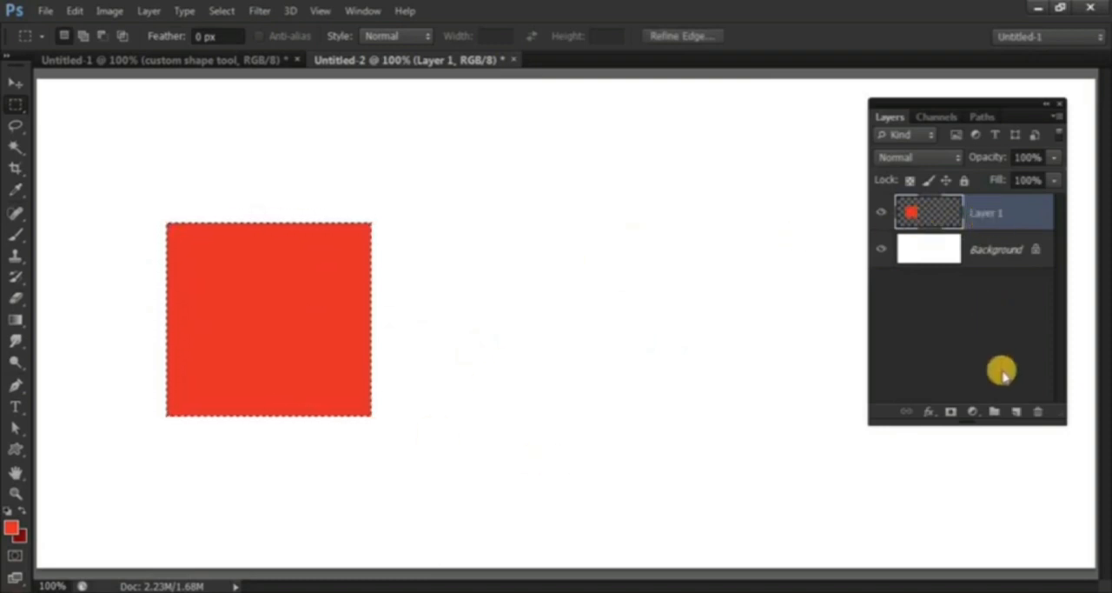
{"action": "left_click", "coordinate": [1015, 411]}
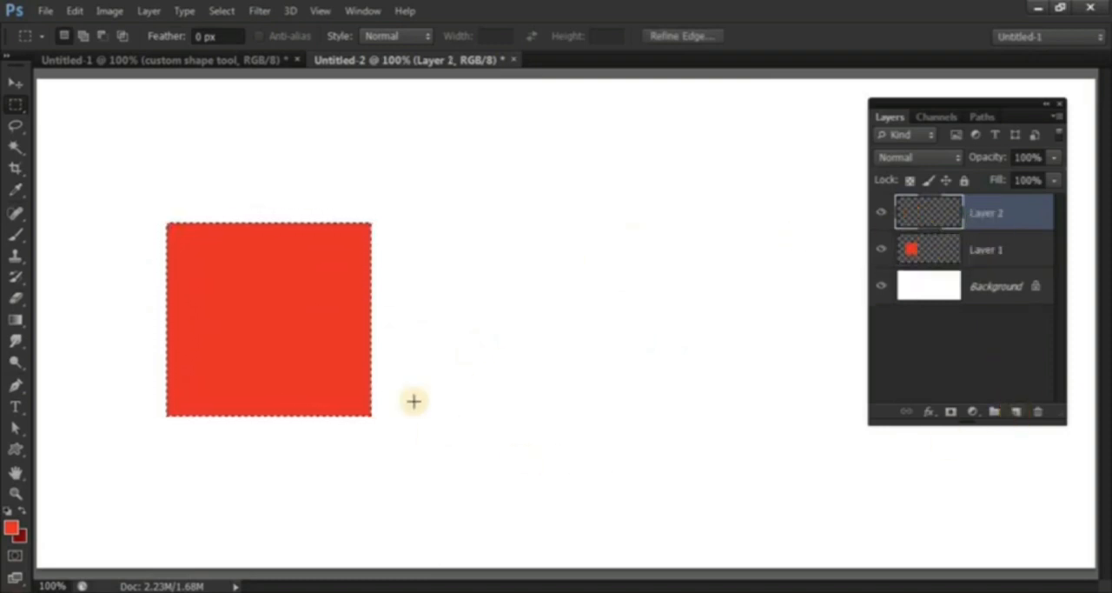
{"action": "left_click", "coordinate": [12, 526]}
{"action": "left_click_drag", "start_coordinate": [664, 410], "coordinate": [657, 370]}
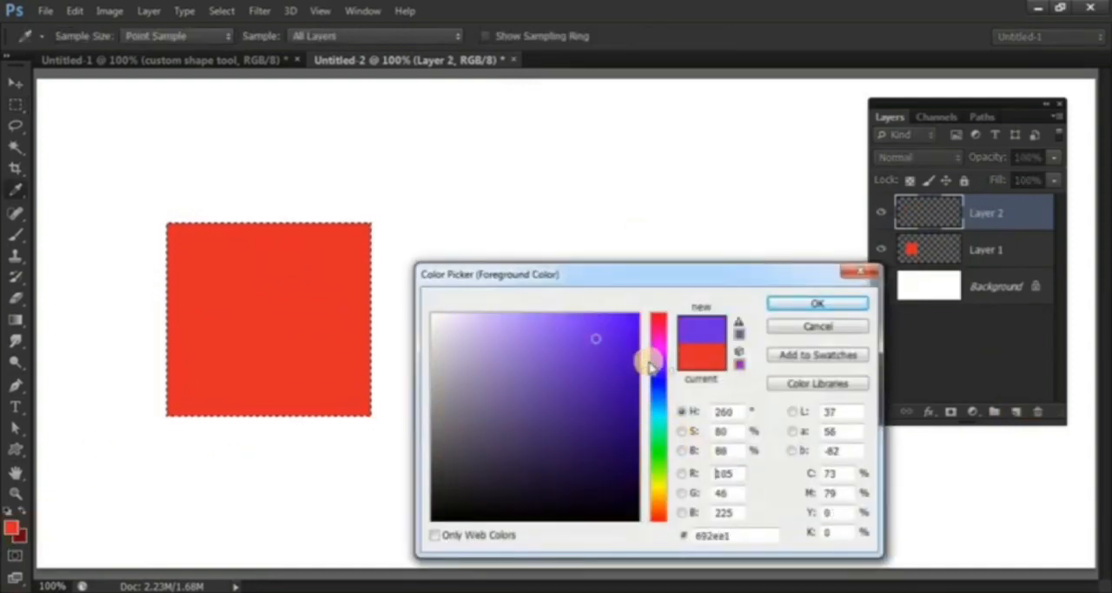
{"action": "key", "text": "Return"}
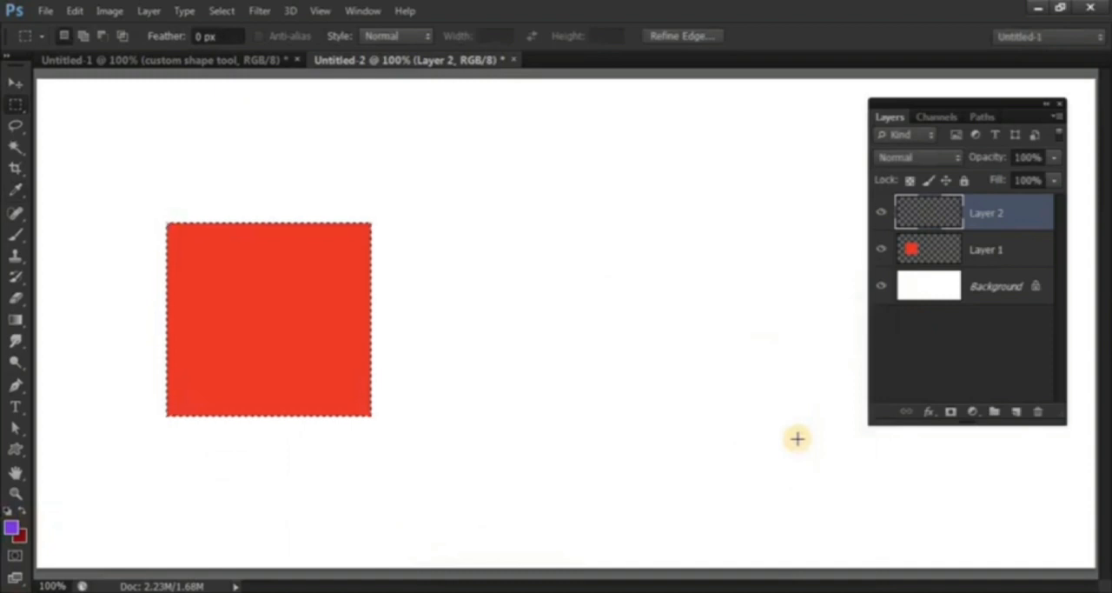
{"action": "key", "text": "alt+BackSpace"}
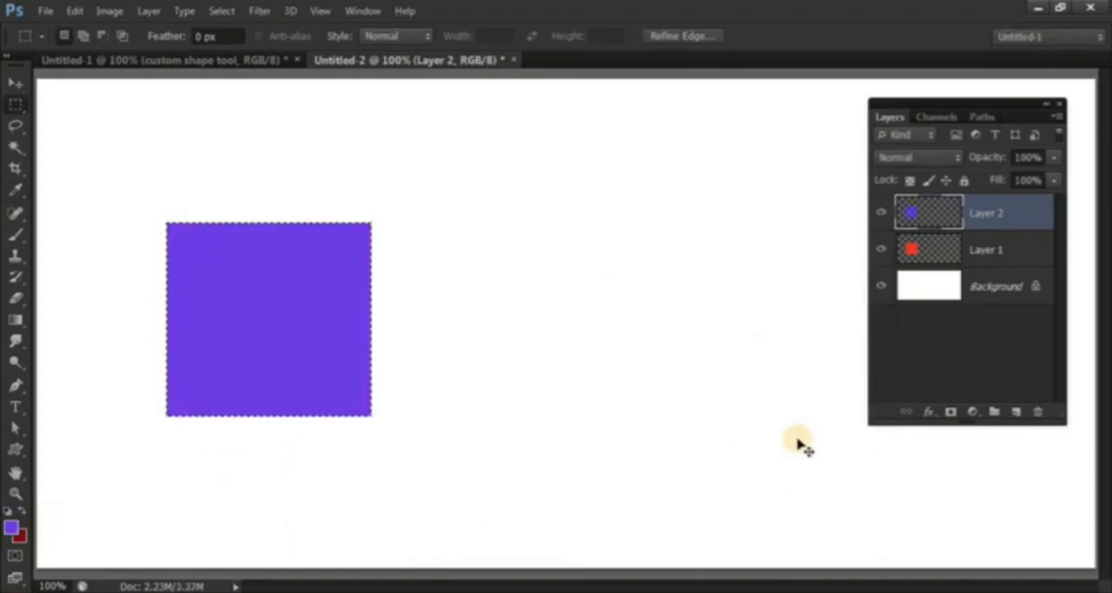
{"action": "key", "text": "ctrl+d"}
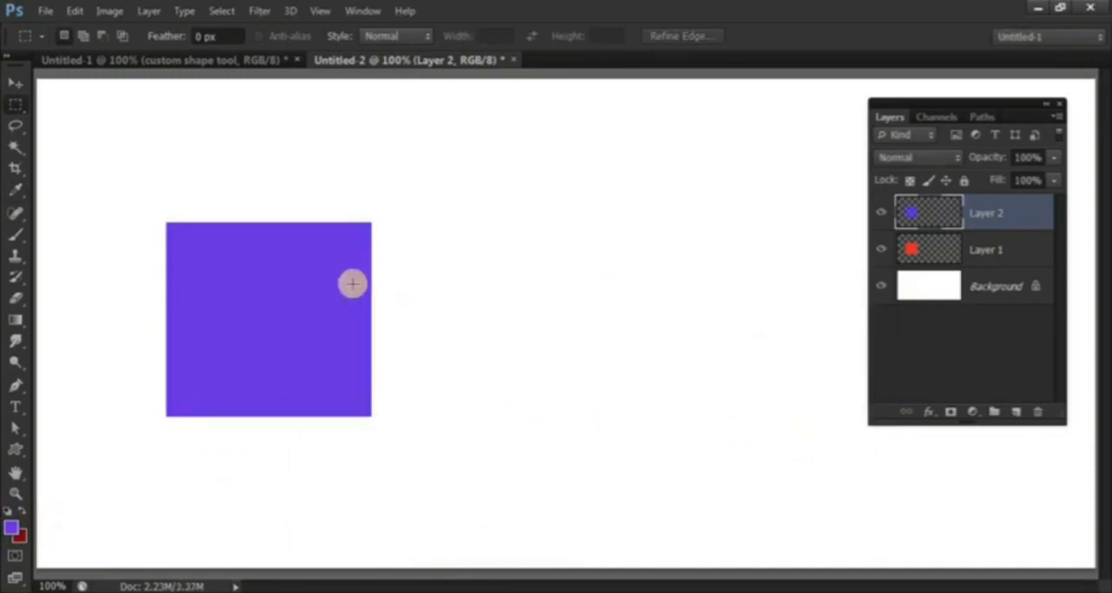
{"action": "left_click", "coordinate": [15, 83]}
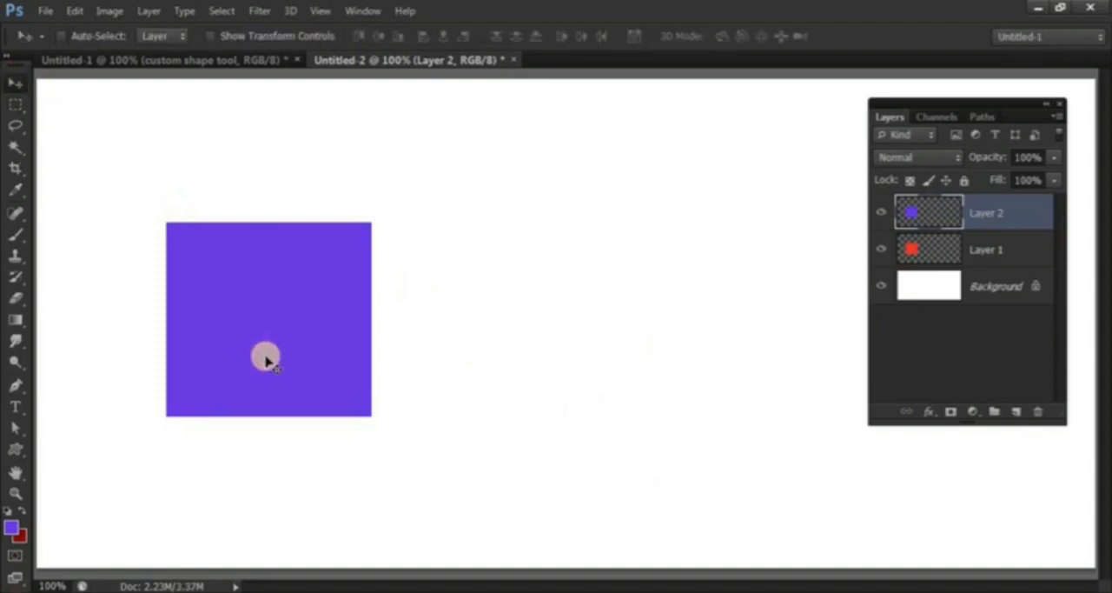
{"action": "left_click_drag", "start_coordinate": [265, 360], "coordinate": [516, 362]}
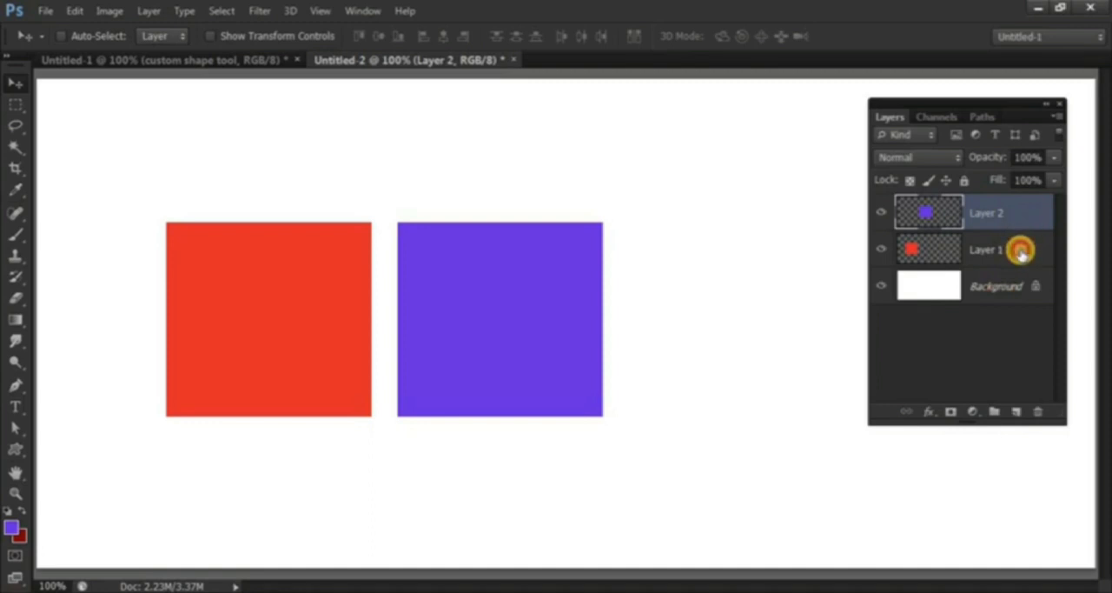
Merge Layer 1 and Layer 2 and move both squares together toward the canvas's left edge.
{"action": "left_click", "coordinate": [1020, 251], "text": "ctrl"}
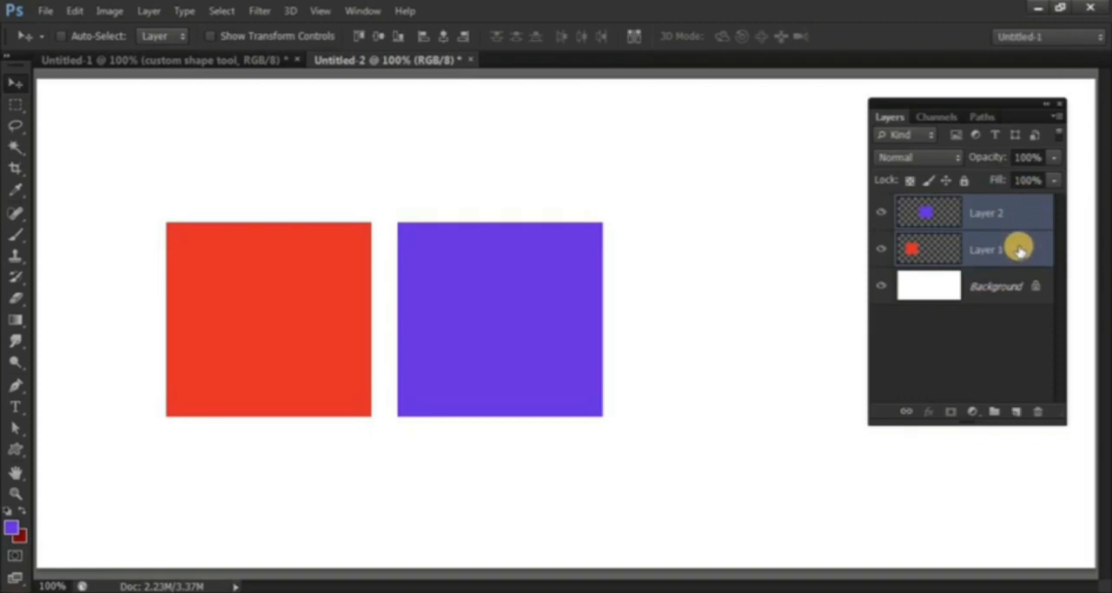
{"action": "key", "text": "ctrl+e"}
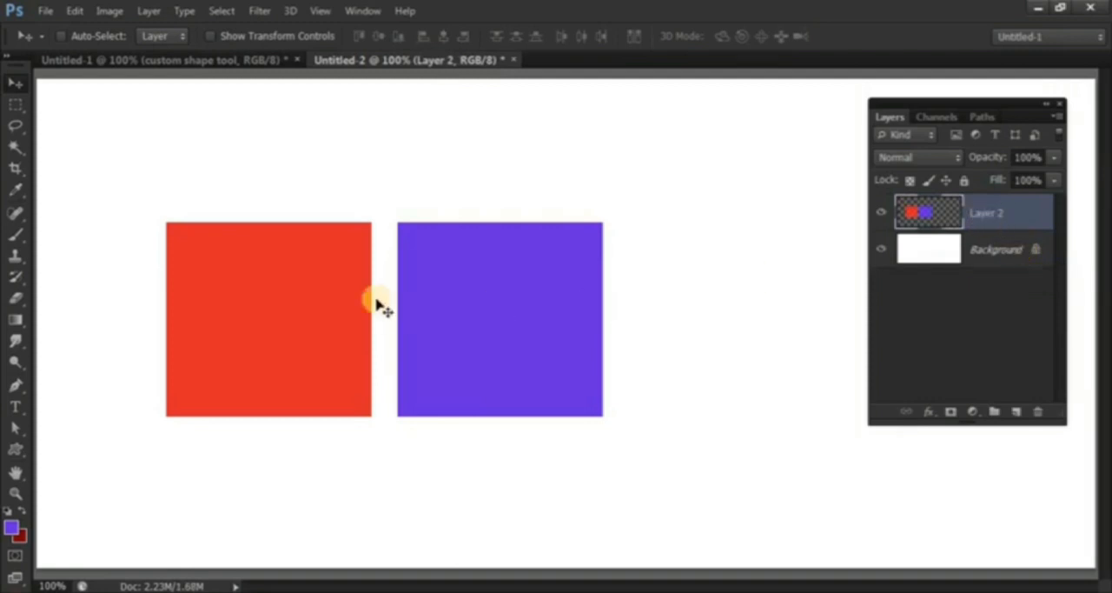
{"action": "left_click_drag", "start_coordinate": [531, 336], "coordinate": [429, 363]}
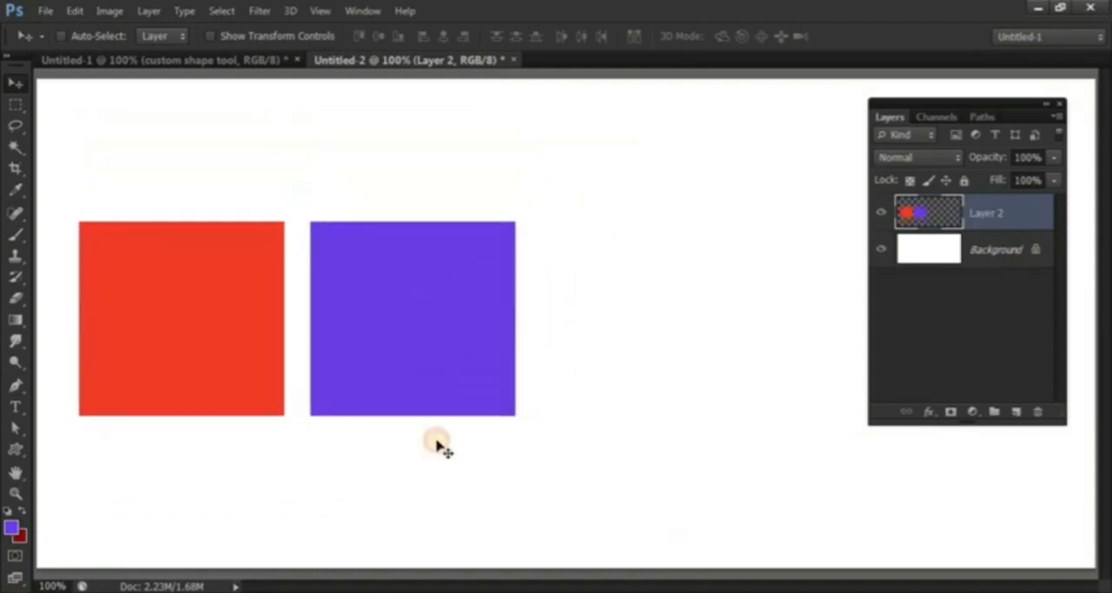
Draw a shape about 252 px wide and 241 px high over the red square with the Rectangle tool.
{"action": "left_click", "coordinate": [15, 449]}
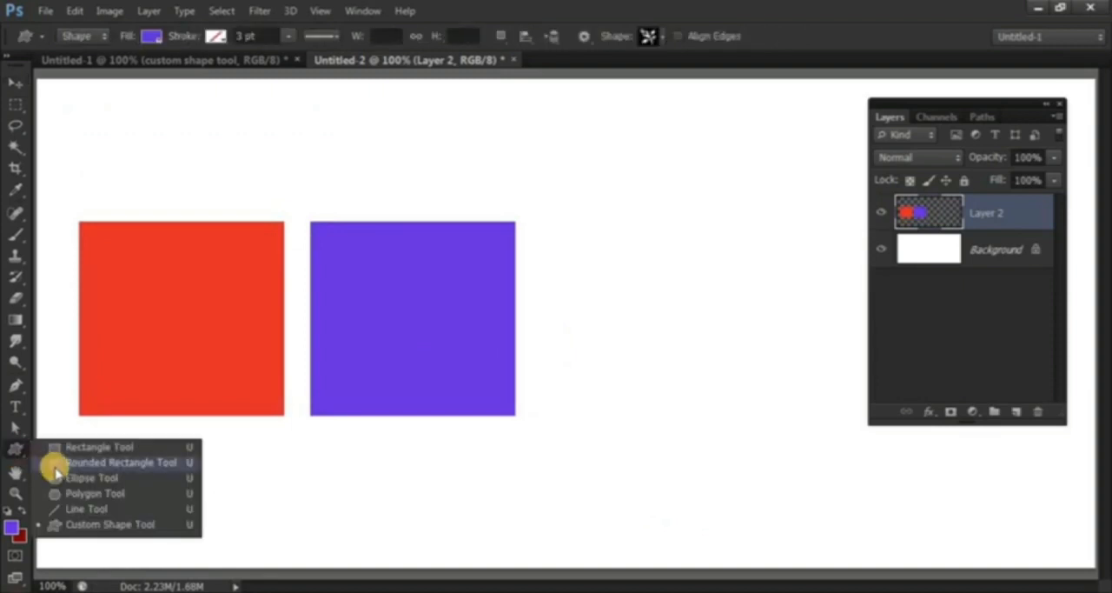
{"action": "left_click", "coordinate": [55, 470]}
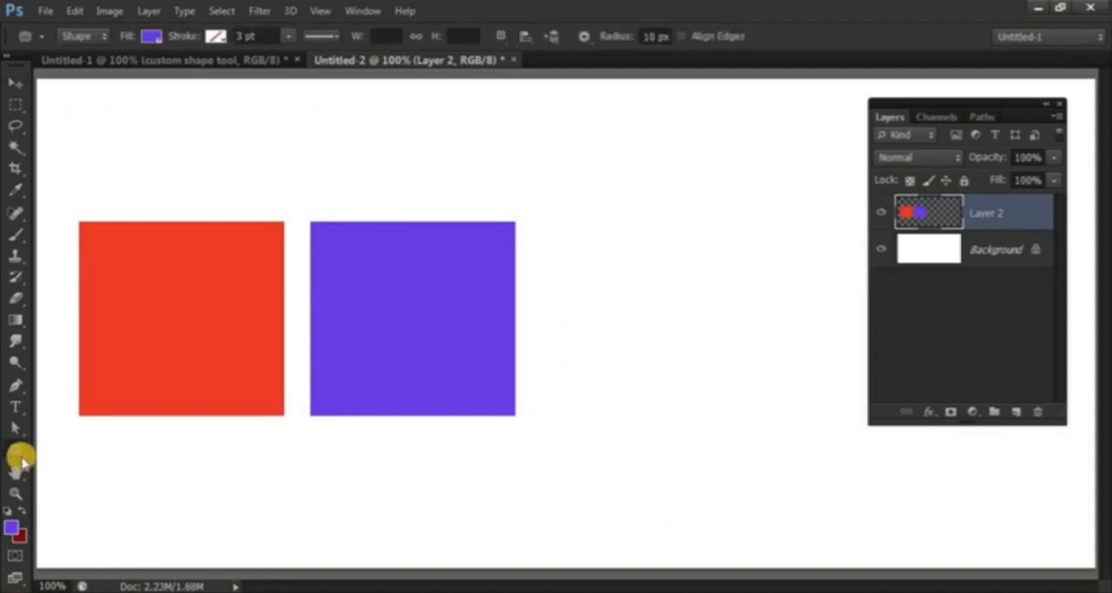
{"action": "left_click", "coordinate": [15, 449]}
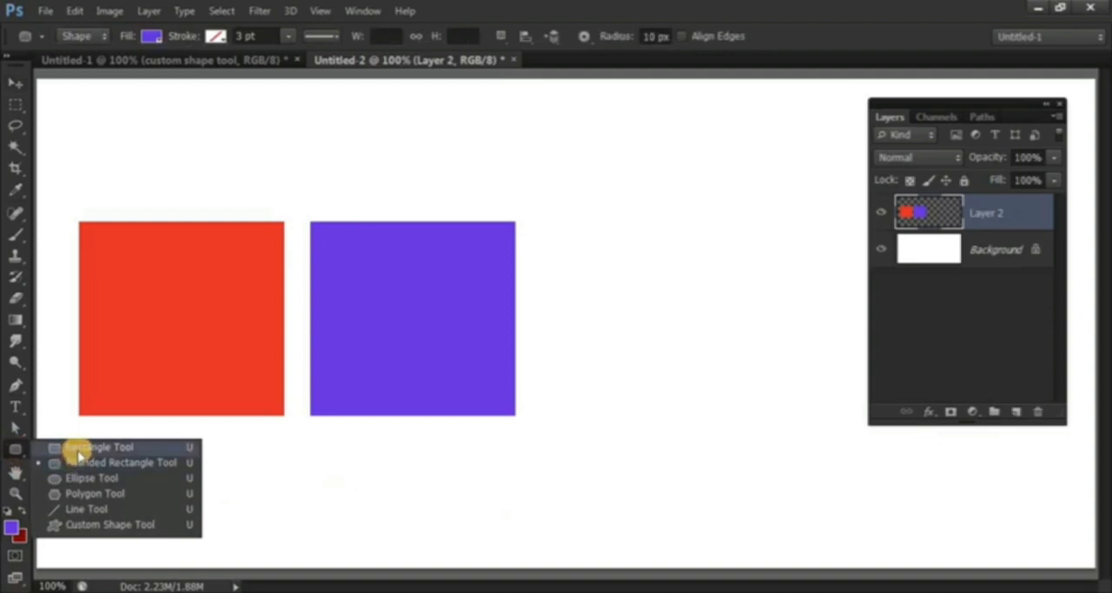
{"action": "left_click", "coordinate": [175, 448]}
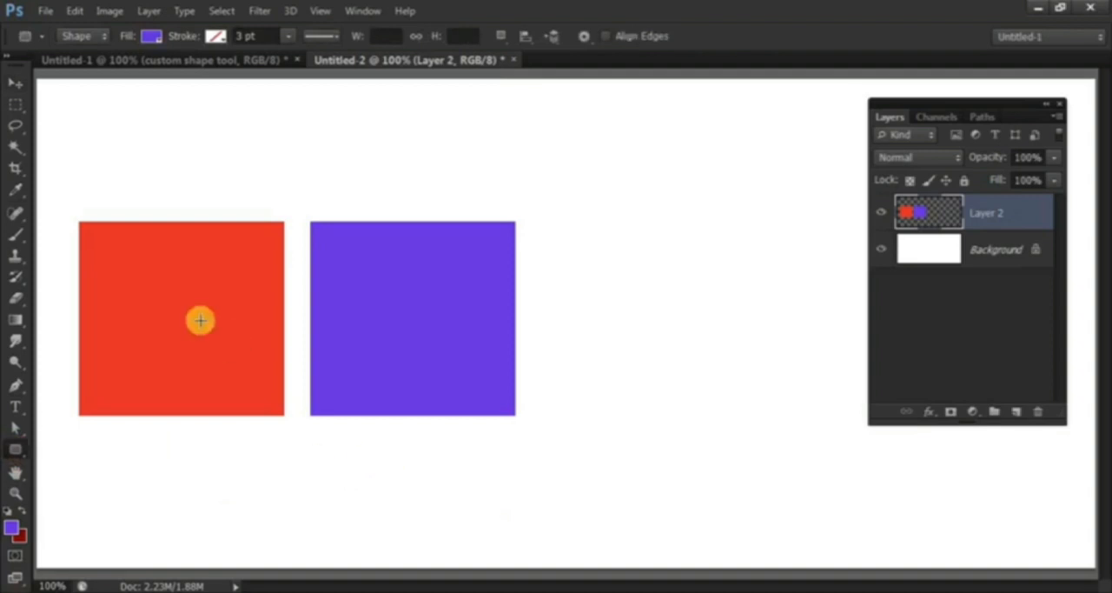
{"action": "left_click_drag", "start_coordinate": [78, 222], "coordinate": [283, 417]}
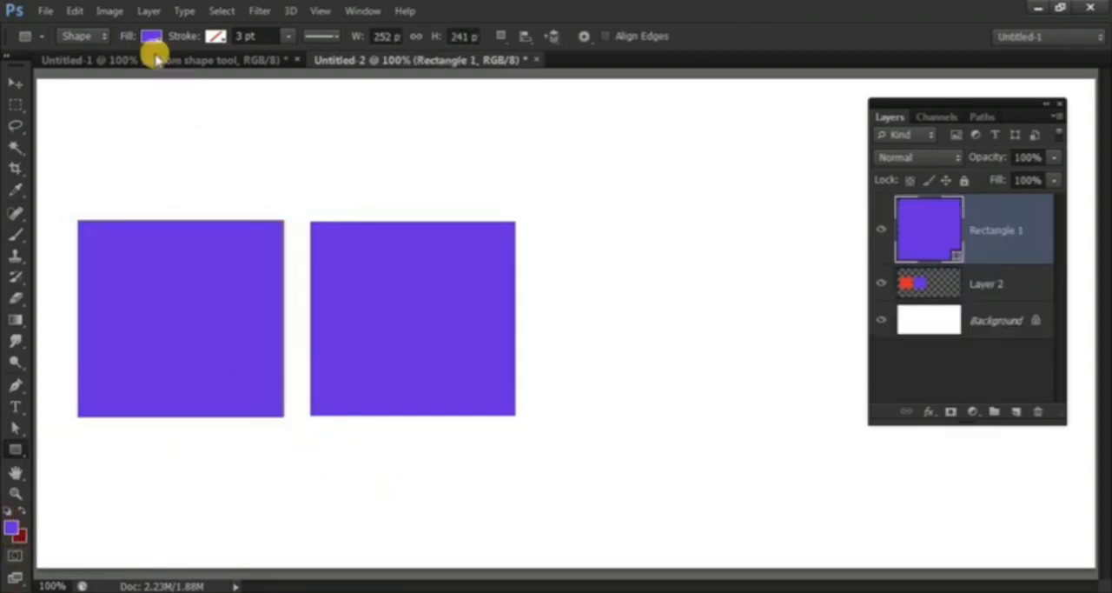
Move the rectangle shape right so it overlaps both squares and recolor it with red #e12e2e sampled from the red square.
{"action": "left_click", "coordinate": [15, 82]}
{"action": "left_click_drag", "start_coordinate": [256, 262], "coordinate": [383, 261]}
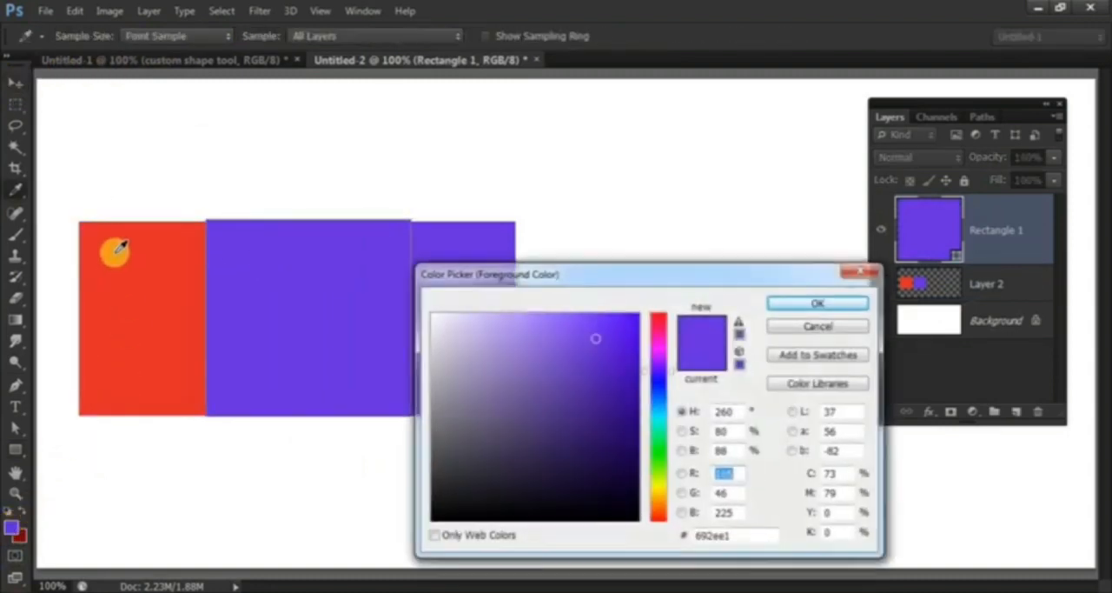
{"action": "left_click", "coordinate": [114, 250]}
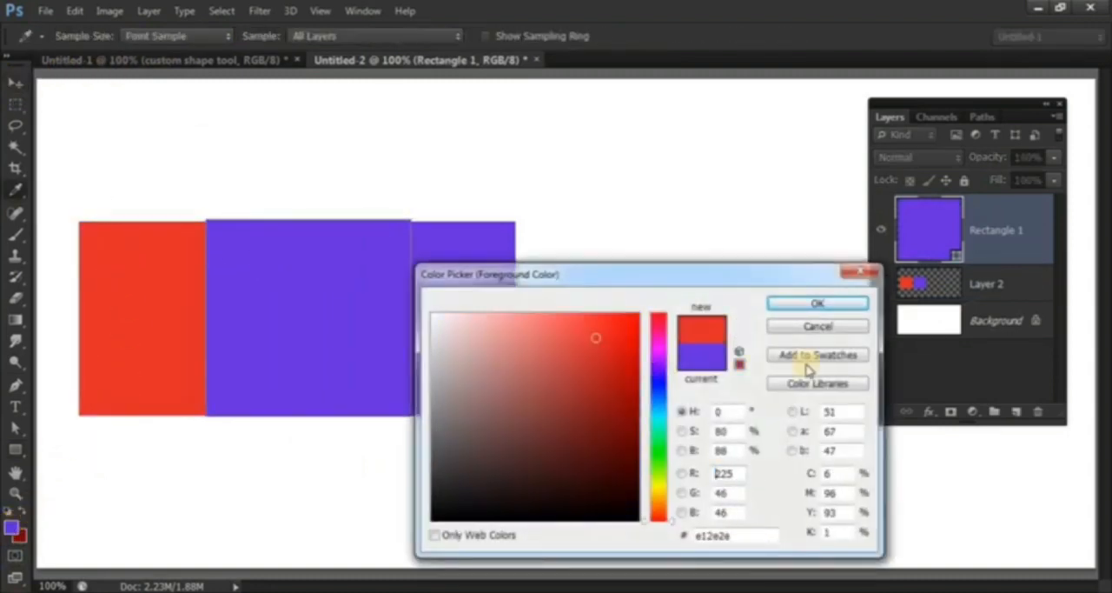
{"action": "left_click", "coordinate": [817, 305]}
{"action": "key", "text": "alt+BackSpace"}
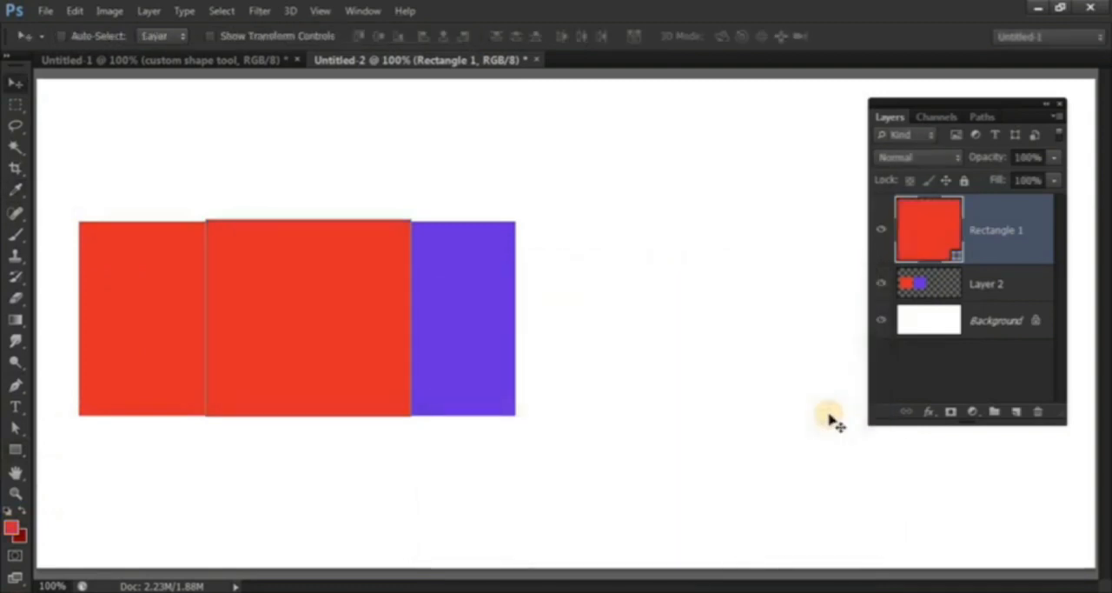
Recolor the rectangle shape light blue and move it back over the red square.
{"action": "left_click", "coordinate": [10, 527]}
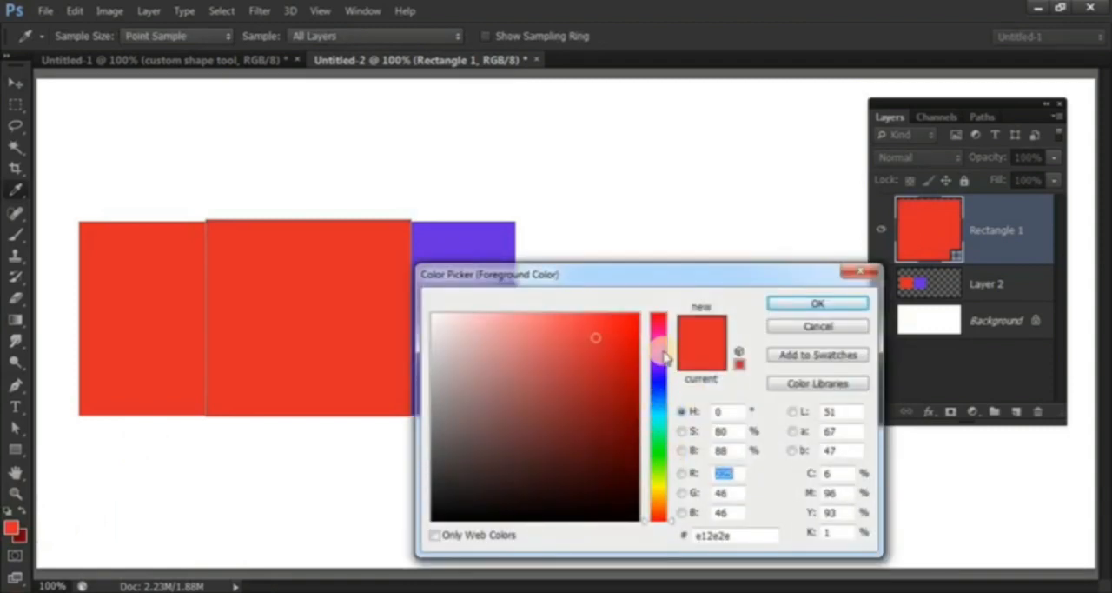
{"action": "left_click", "coordinate": [658, 400]}
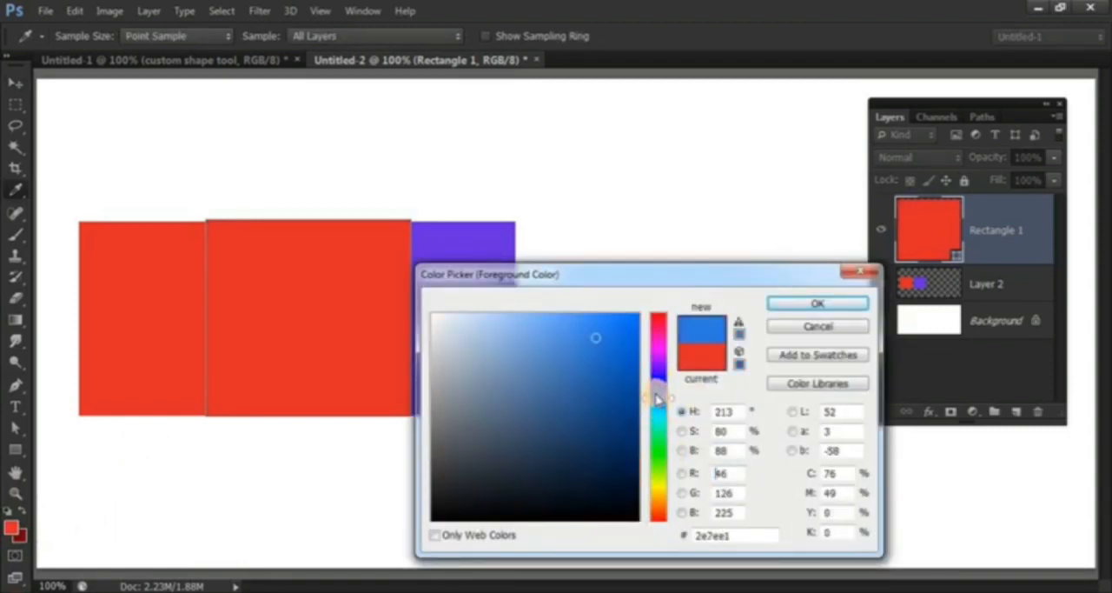
{"action": "left_click", "coordinate": [798, 302]}
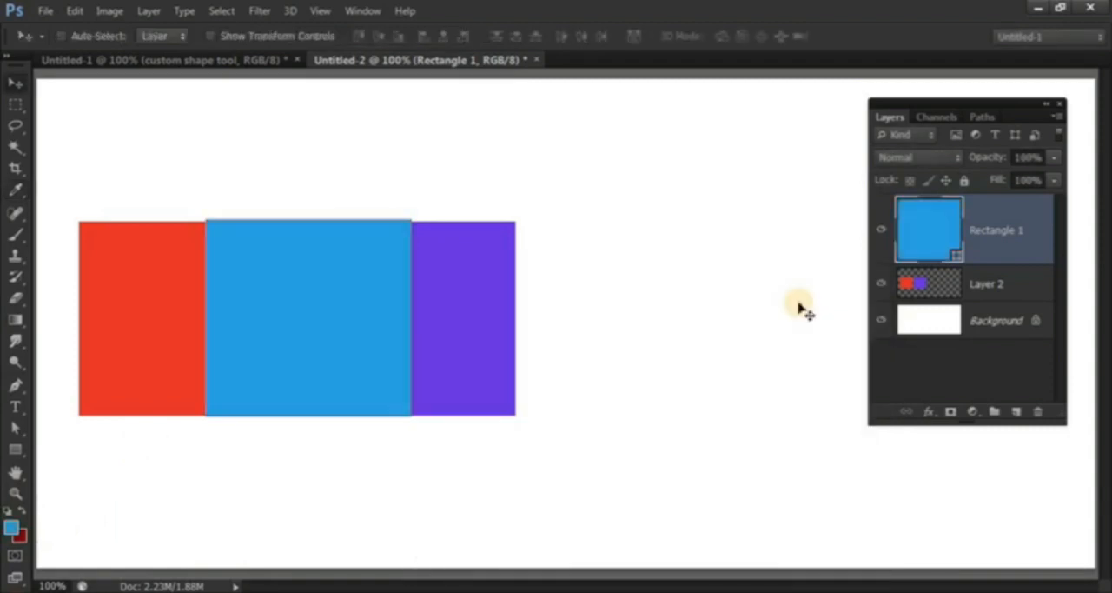
{"action": "left_click_drag", "start_coordinate": [296, 319], "coordinate": [211, 323]}
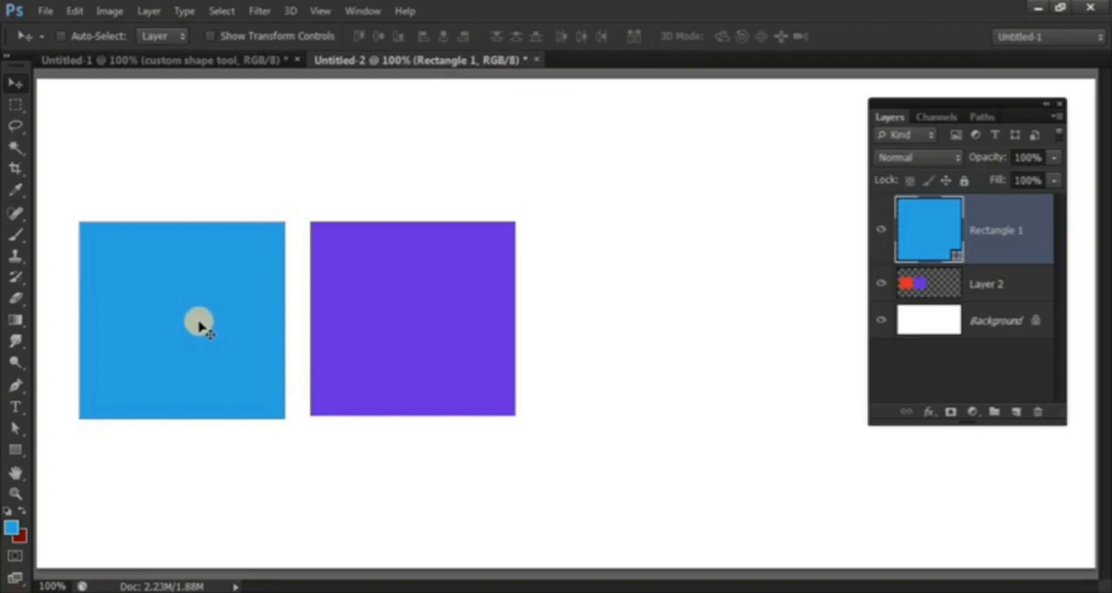
Duplicate the light blue rectangle shape onto the purple square and recolor the copy green #1f7900.
{"action": "key", "text": "ctrl+j"}
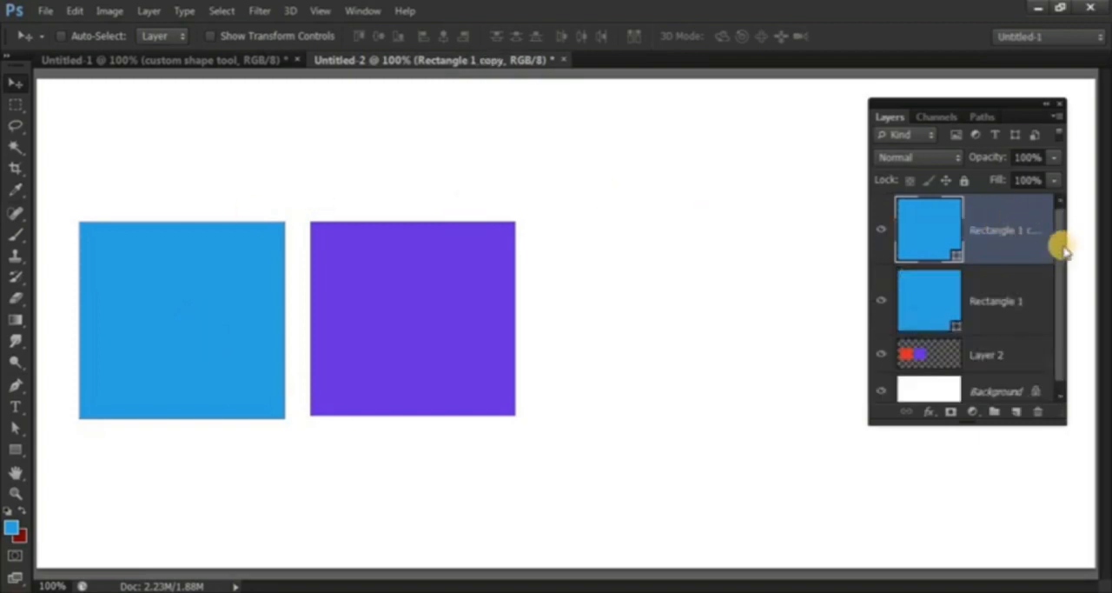
{"action": "left_click_drag", "start_coordinate": [185, 310], "coordinate": [377, 316]}
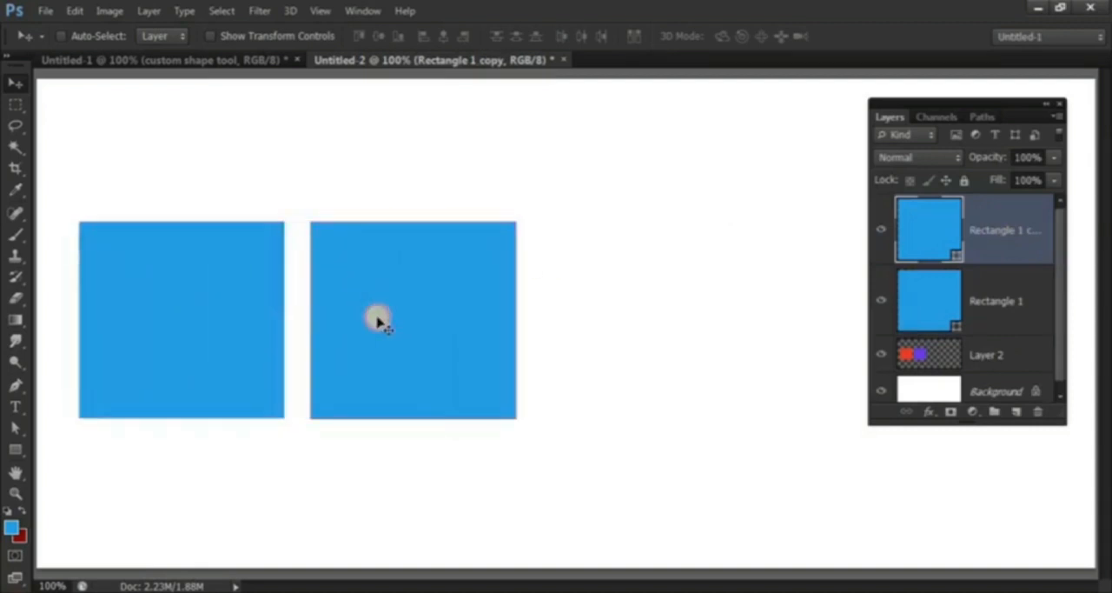
{"action": "left_click", "coordinate": [10, 526]}
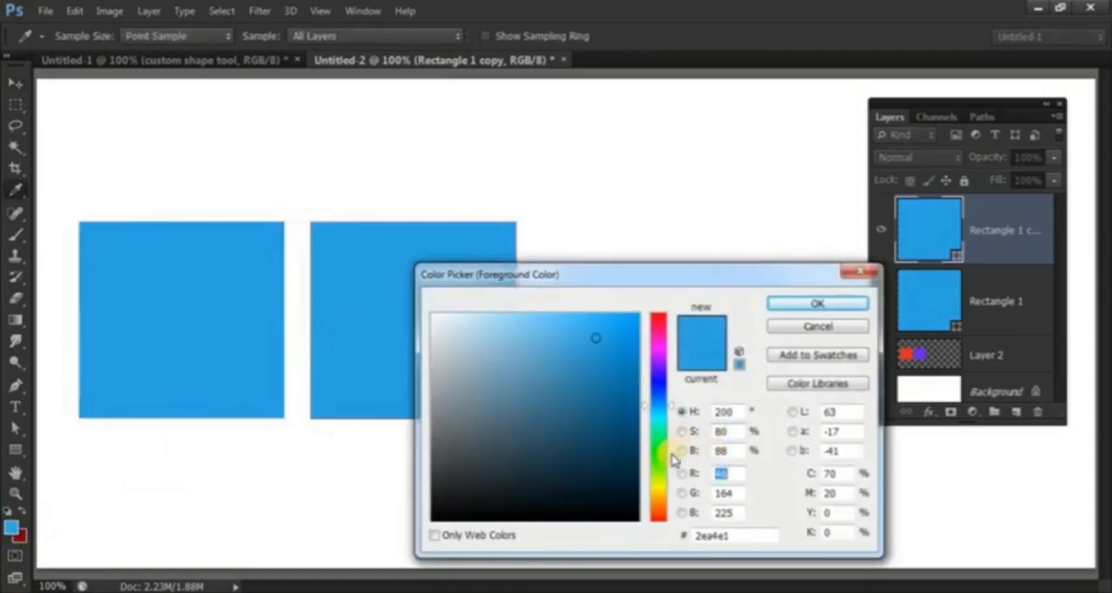
{"action": "left_click", "coordinate": [663, 458]}
{"action": "left_click", "coordinate": [637, 422]}
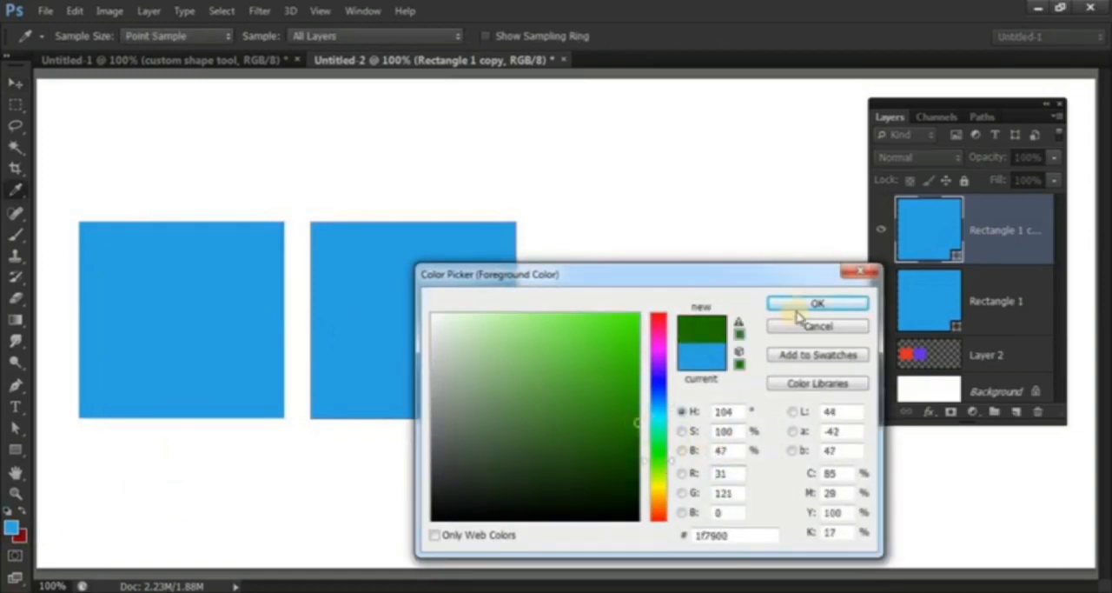
{"action": "left_click", "coordinate": [791, 302]}
{"action": "key", "text": "alt+BackSpace"}
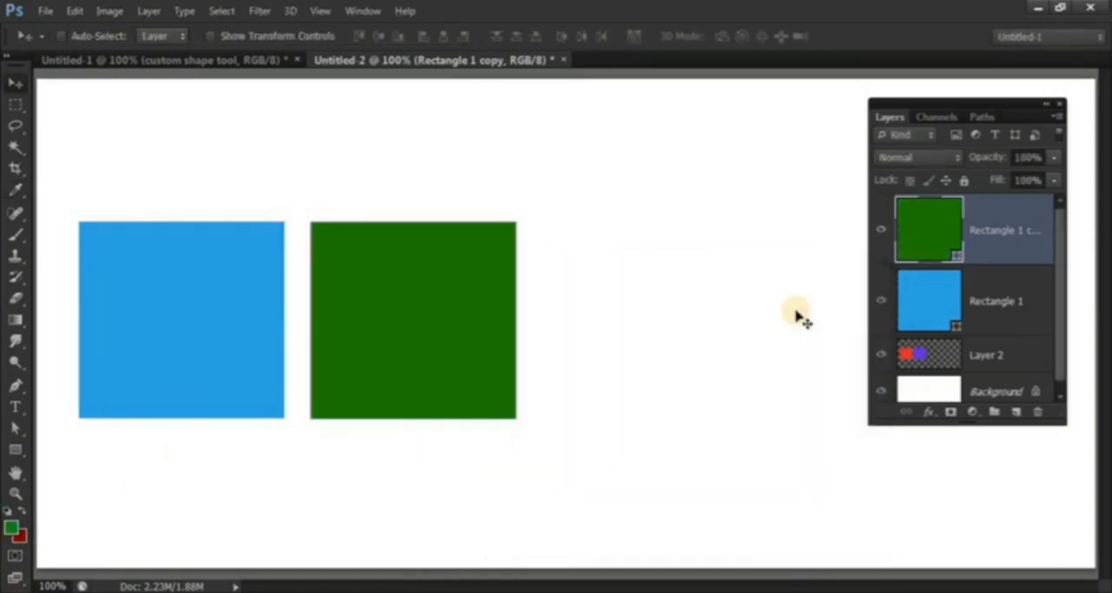
Move the blue and green rectangle shapes together toward the canvas's lower right and the Layer 2 squares to the upper left.
{"action": "left_click", "coordinate": [1000, 314], "text": "shift"}
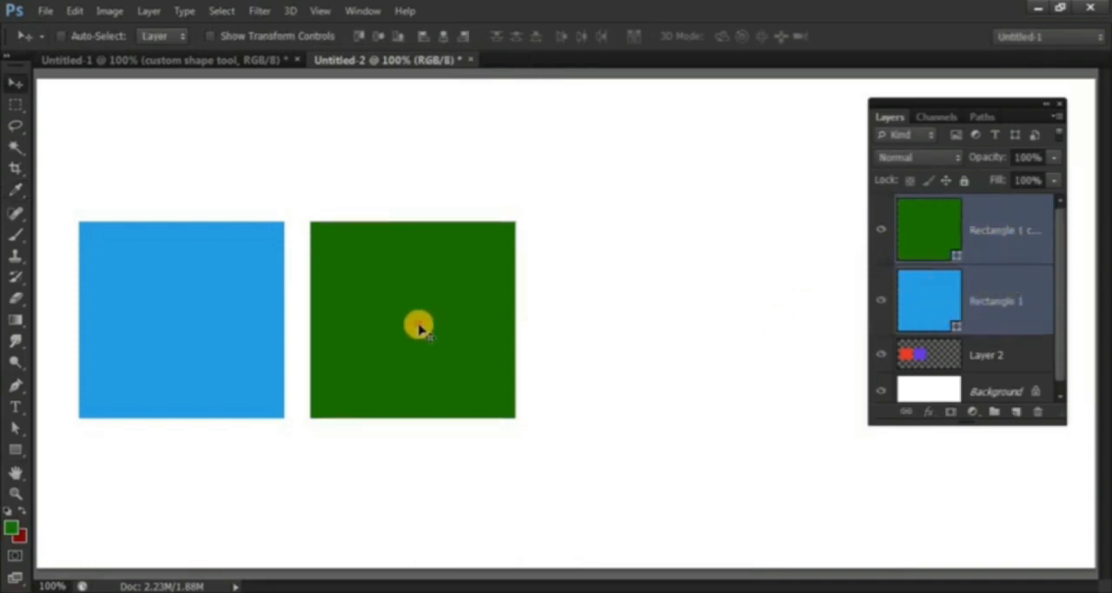
{"action": "left_click_drag", "start_coordinate": [419, 329], "coordinate": [821, 420]}
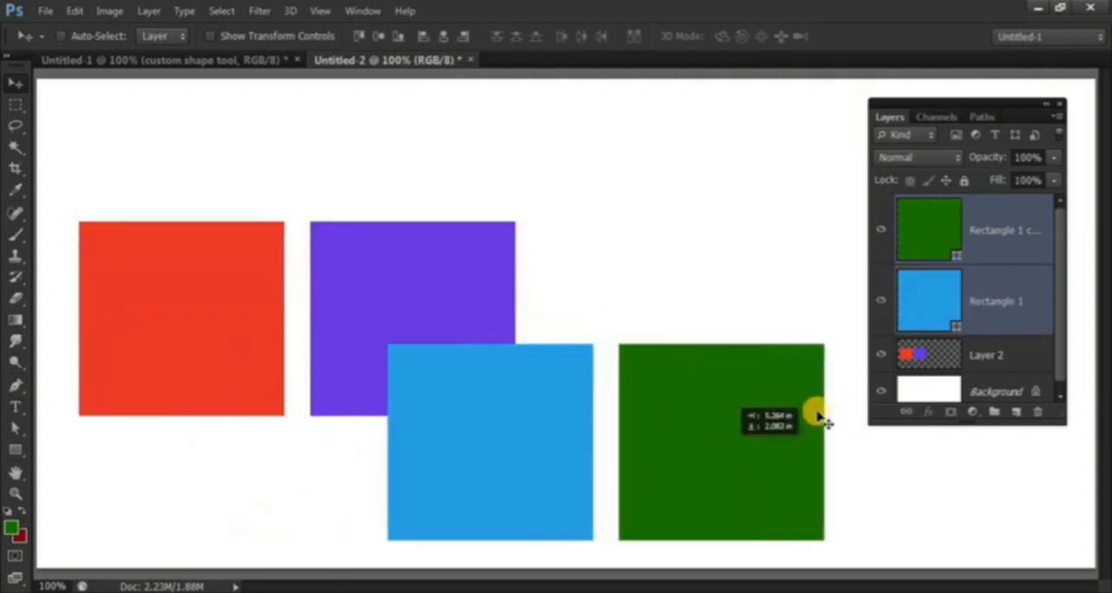
{"action": "left_click", "coordinate": [995, 352]}
{"action": "left_click_drag", "start_coordinate": [426, 230], "coordinate": [376, 126]}
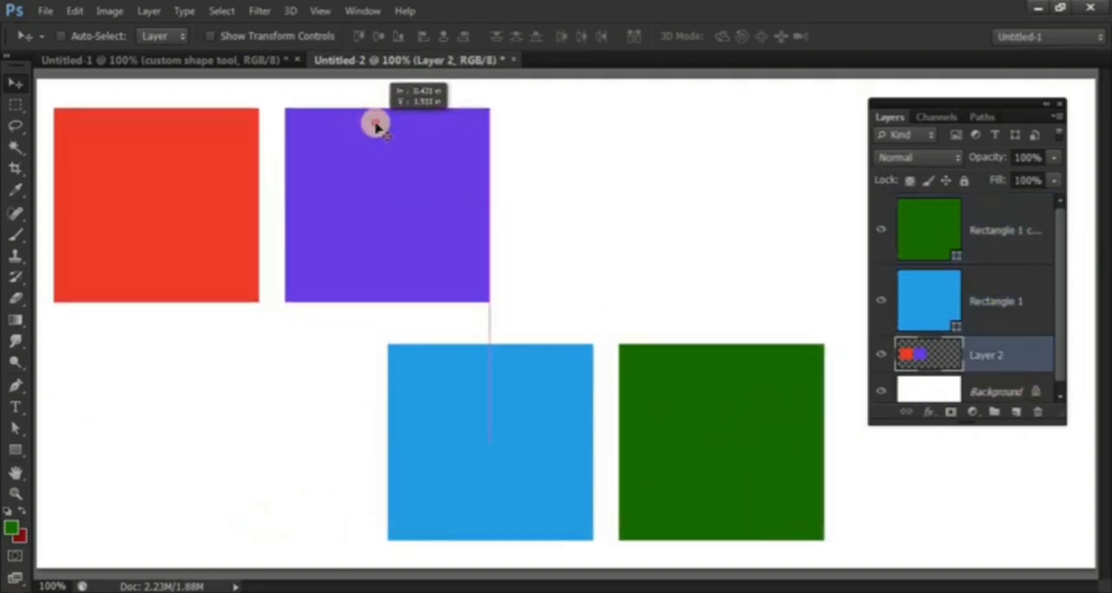
Move both rectangle shapes together so the blue one sits directly below the purple square.
{"action": "left_click", "coordinate": [968, 212]}
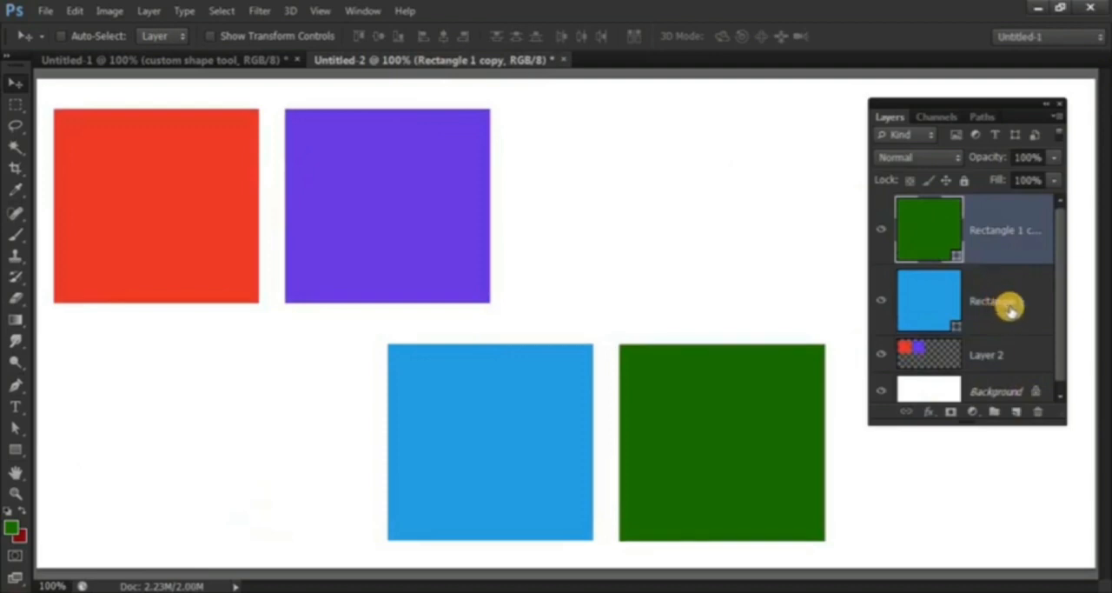
{"action": "left_click", "coordinate": [1011, 306], "text": "shift"}
{"action": "left_click_drag", "start_coordinate": [573, 388], "coordinate": [529, 379]}
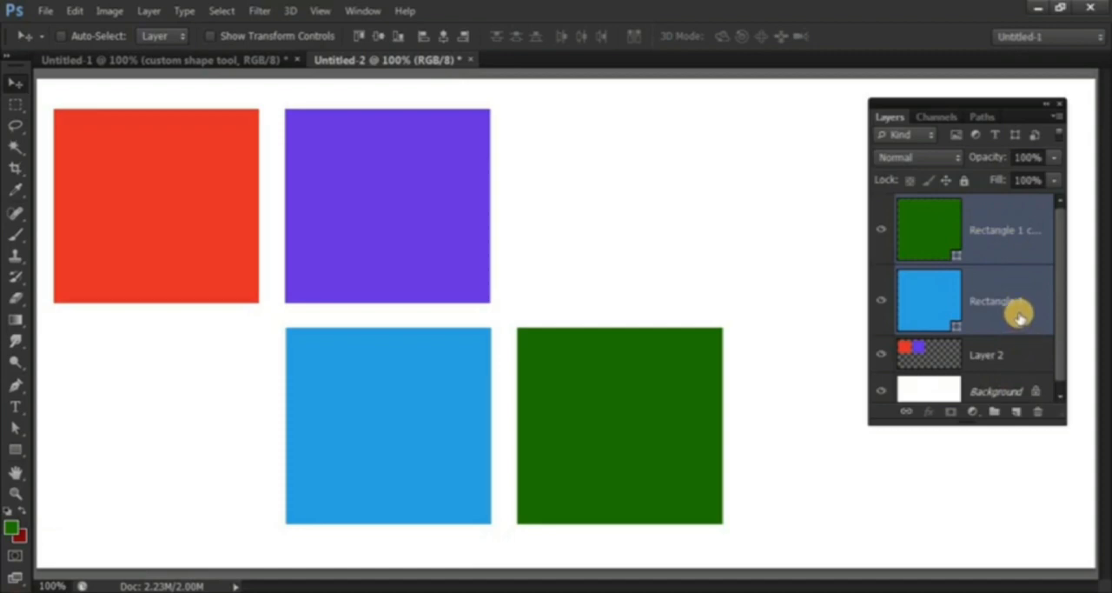
Try merging the two rectangle shape layers with the green one on top, and undo each merge.
{"action": "key", "text": "ctrl+e"}
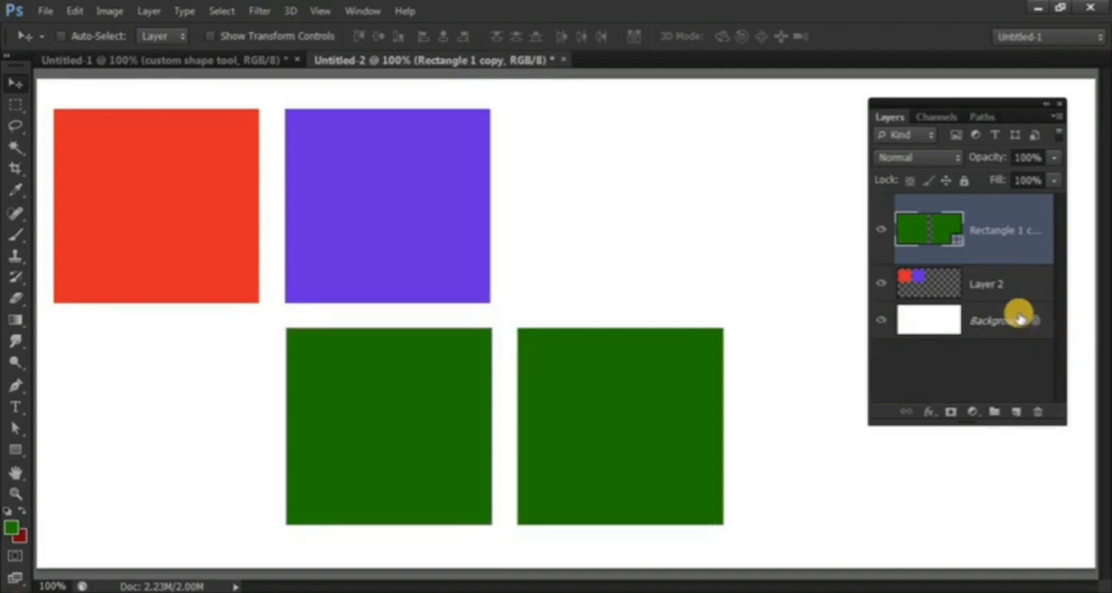
{"action": "key", "text": "ctrl+z"}
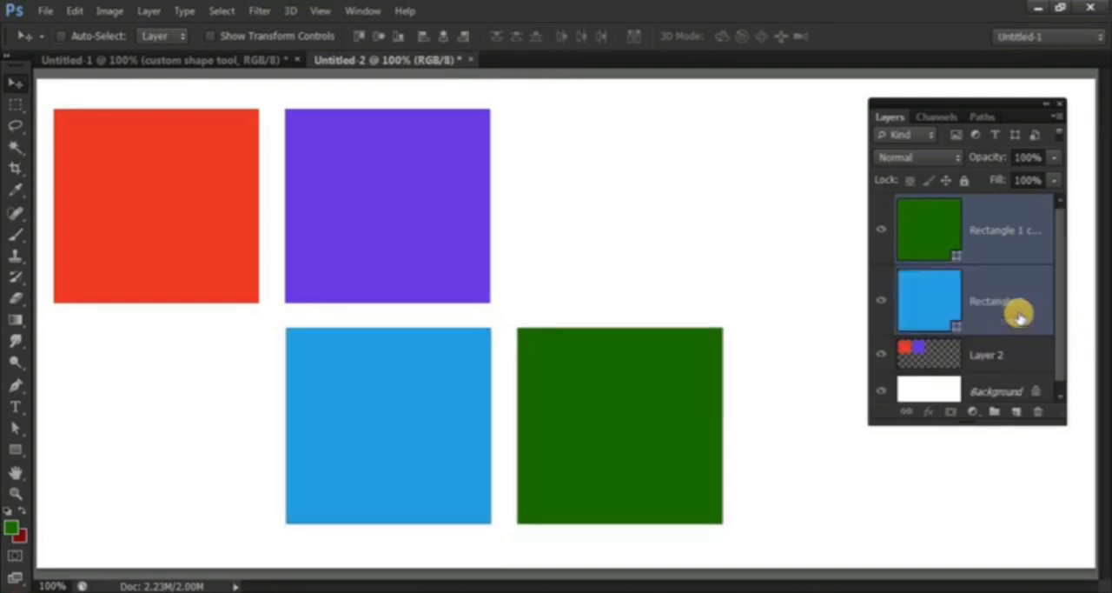
{"action": "key", "text": "ctrl+e"}
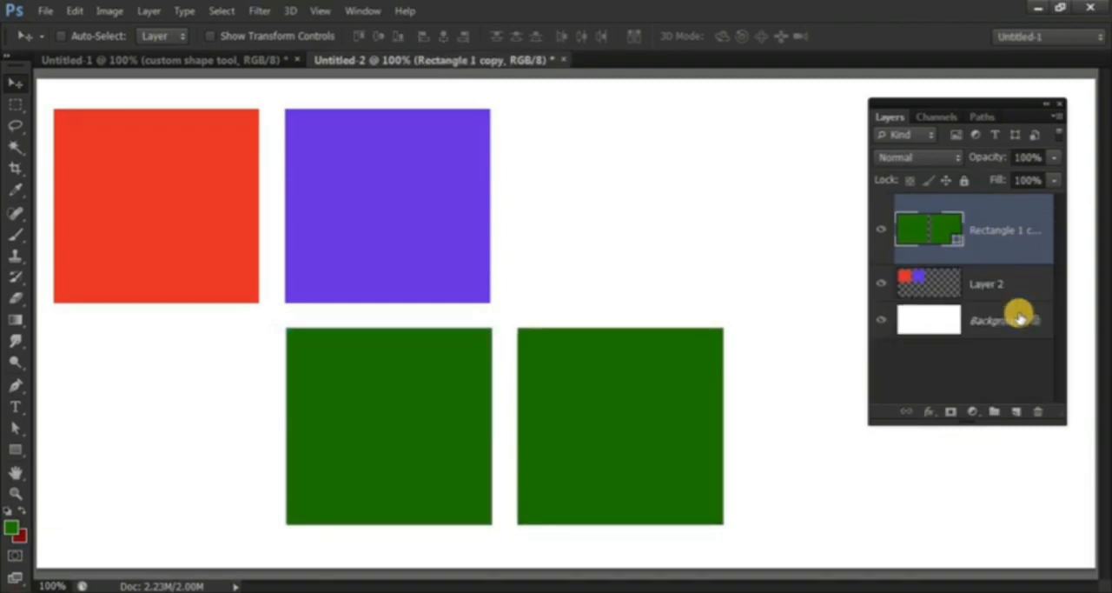
{"action": "key", "text": "ctrl+z"}
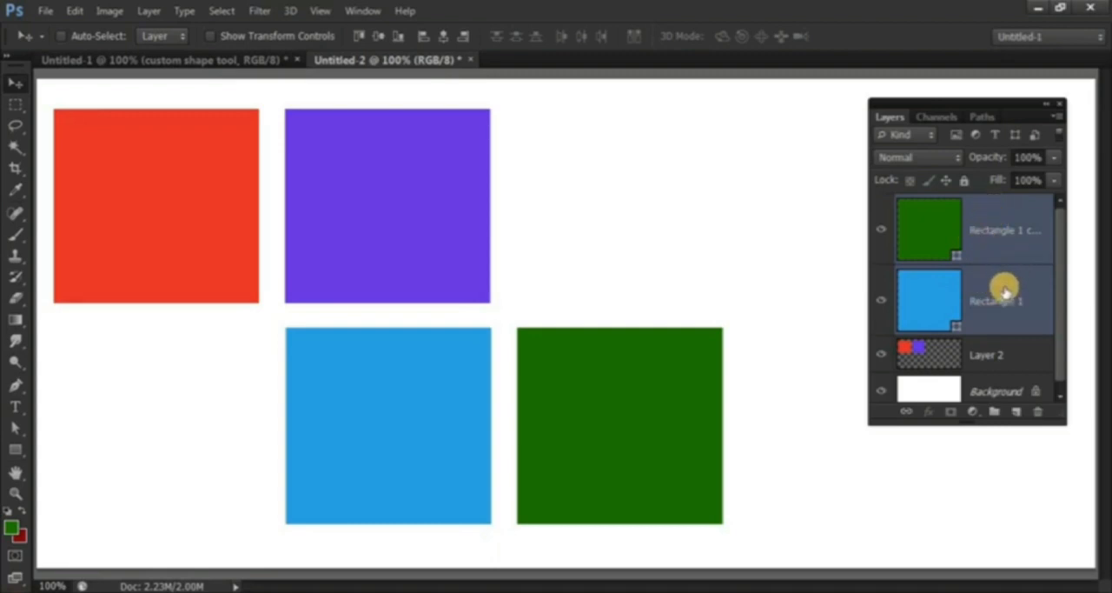
{"action": "key", "text": "ctrl+e"}
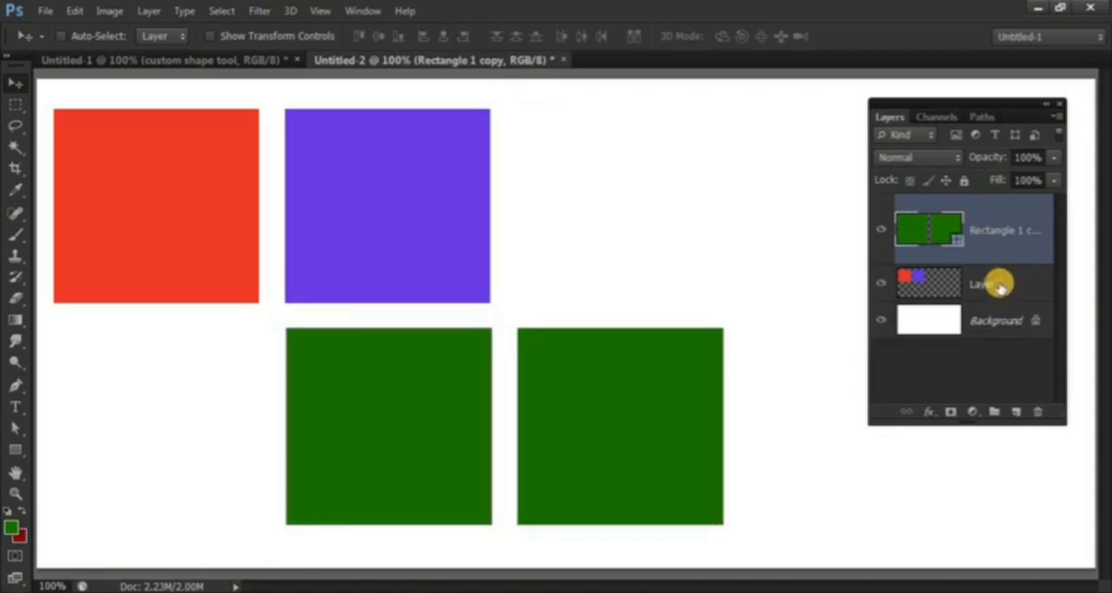
{"action": "key", "text": "ctrl+z"}
Place the blue Rectangle 1 layer above the green copy and merge the two shape layers.
{"action": "left_click_drag", "start_coordinate": [999, 243], "coordinate": [1006, 315]}
{"action": "left_click", "coordinate": [1001, 250]}
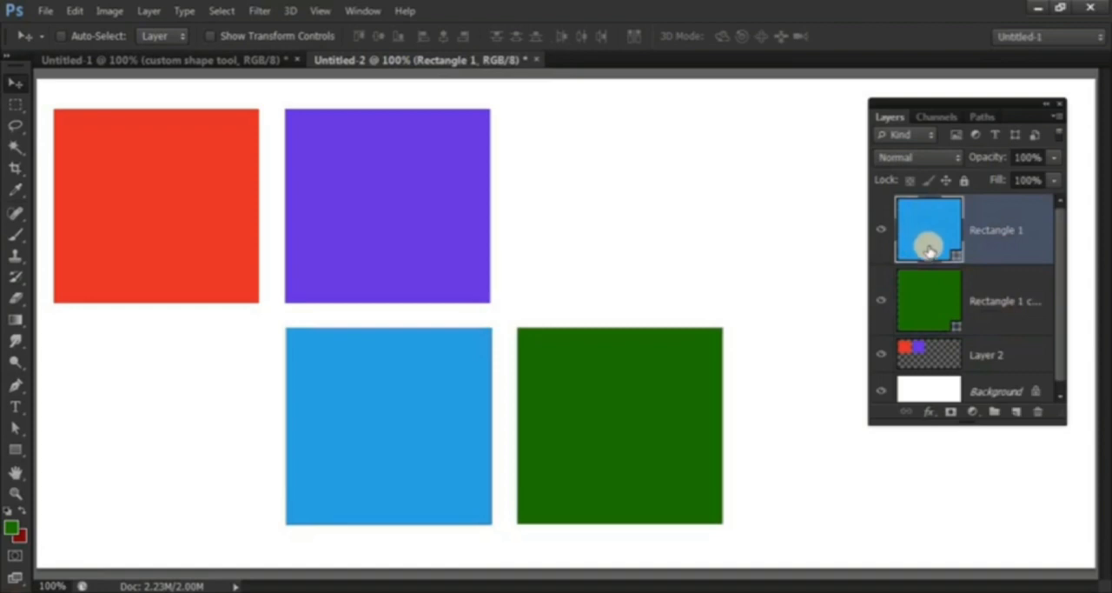
{"action": "left_click", "coordinate": [997, 292], "text": "shift"}
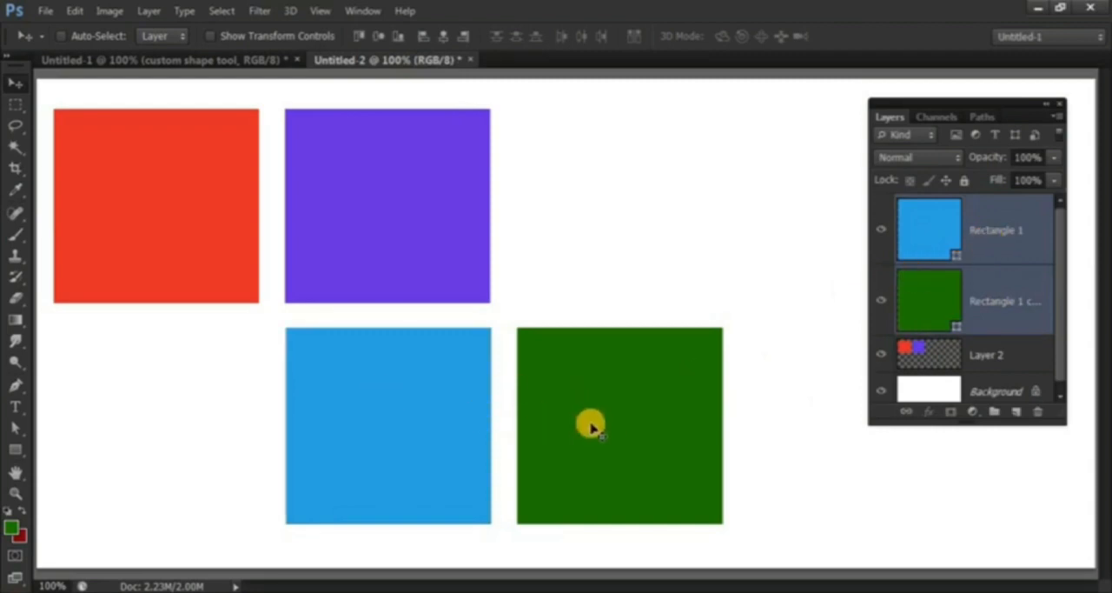
{"action": "key", "text": "ctrl+e"}
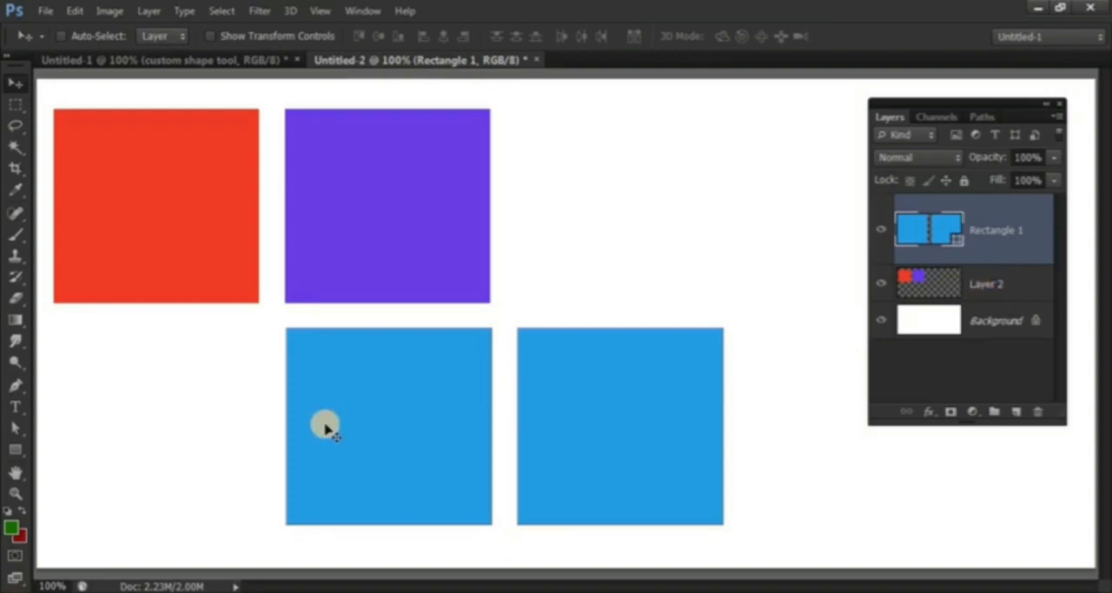
Activate the Custom Shape tool and look over the available preset shapes.
{"action": "left_click", "coordinate": [18, 450]}
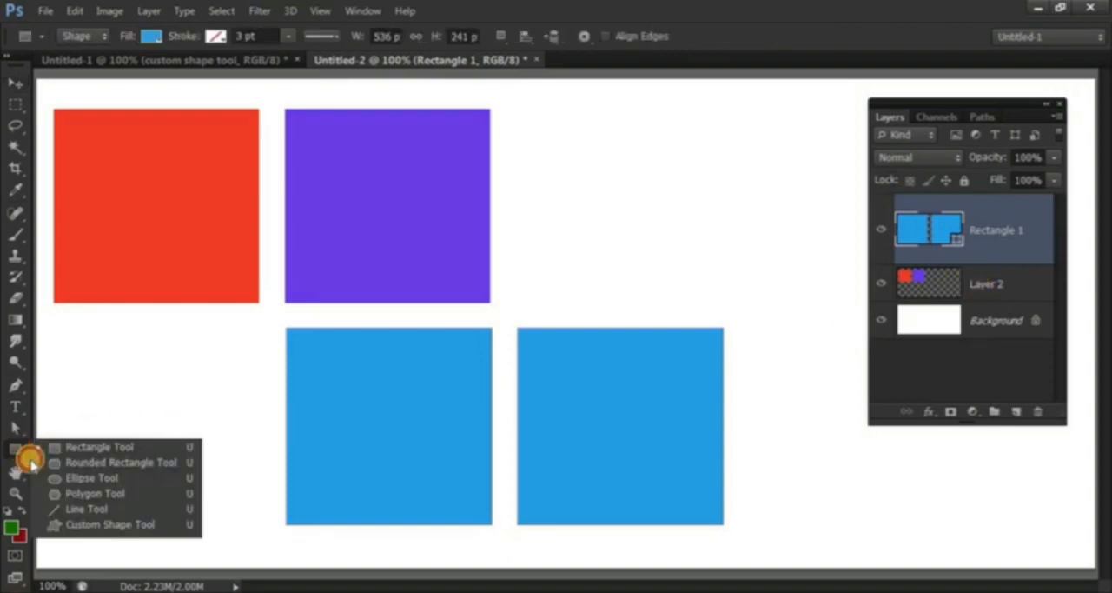
{"action": "left_click", "coordinate": [98, 524]}
{"action": "left_click", "coordinate": [661, 36]}
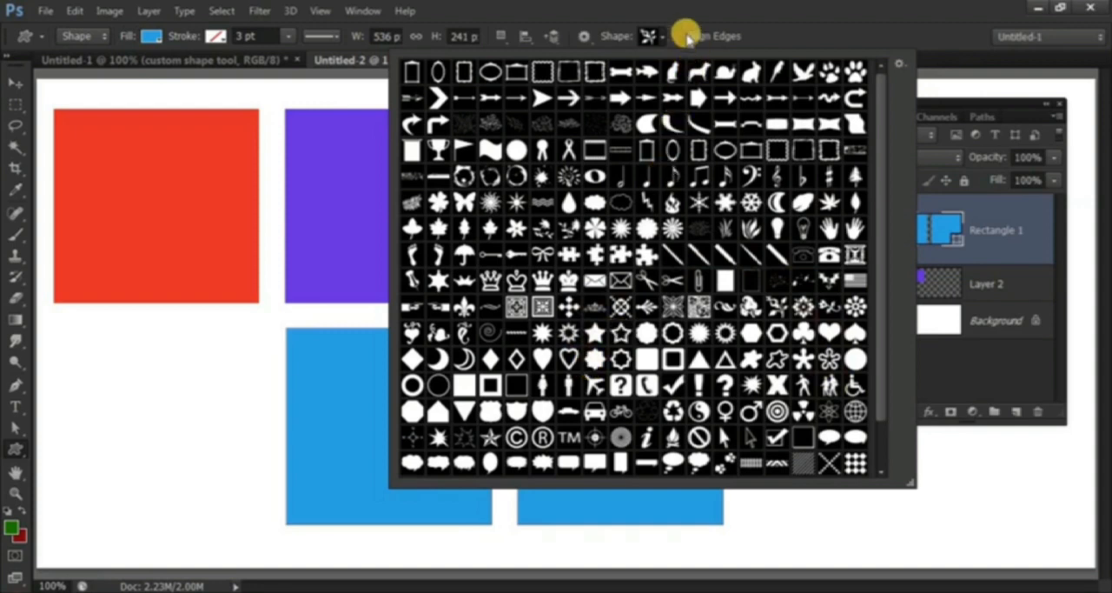
{"action": "left_click", "coordinate": [660, 37]}
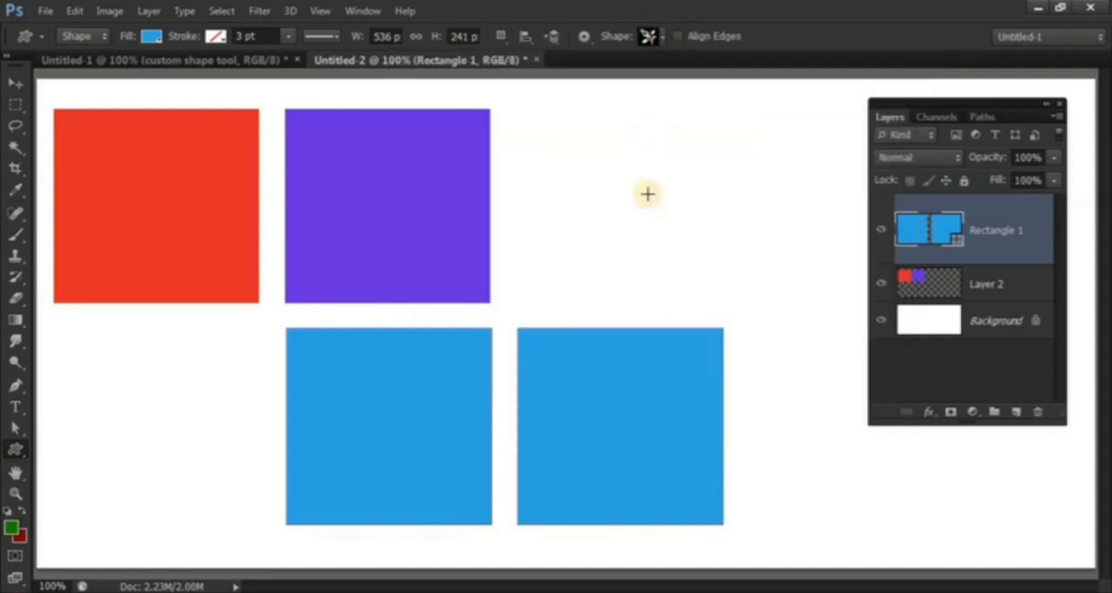